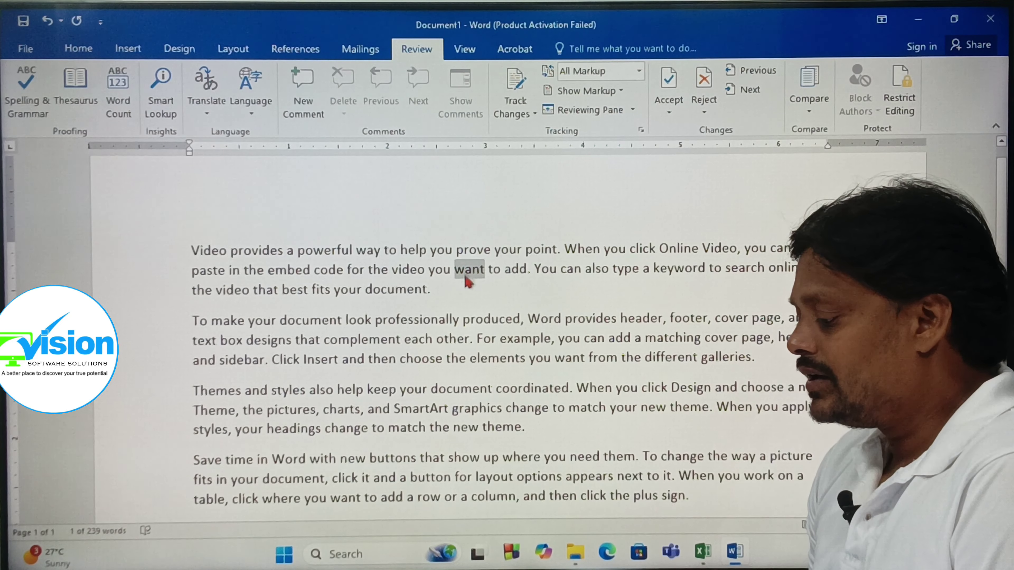
- Translate the selected word 'want' from English into Spanish and view the target-language list
left_click(206, 114)
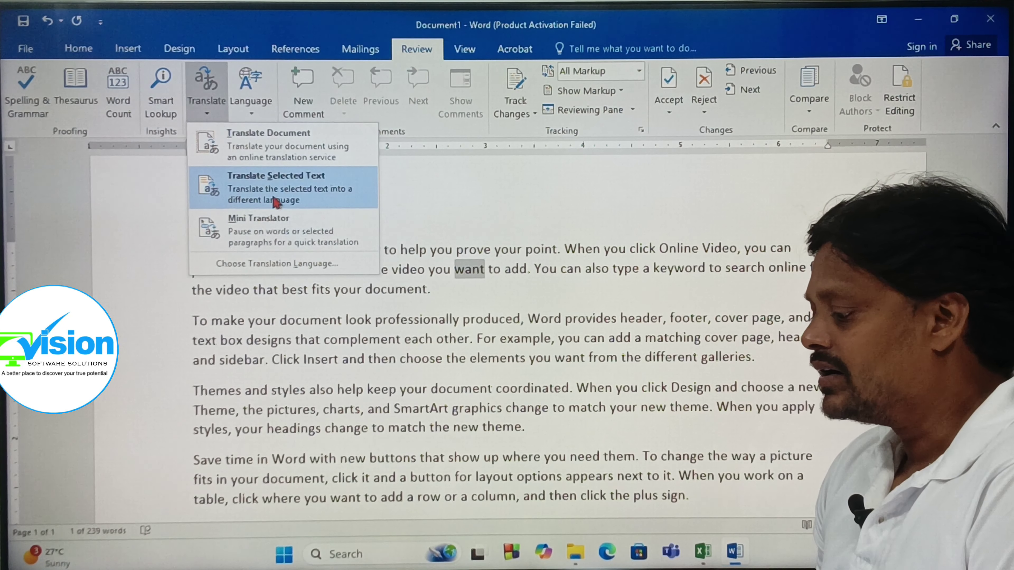
left_click(268, 186)
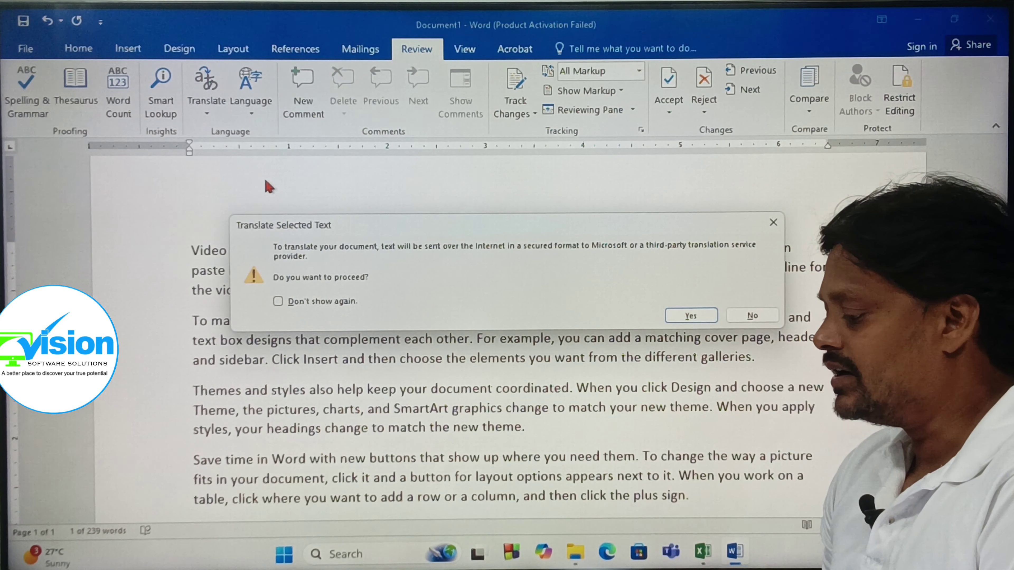
left_click(690, 315)
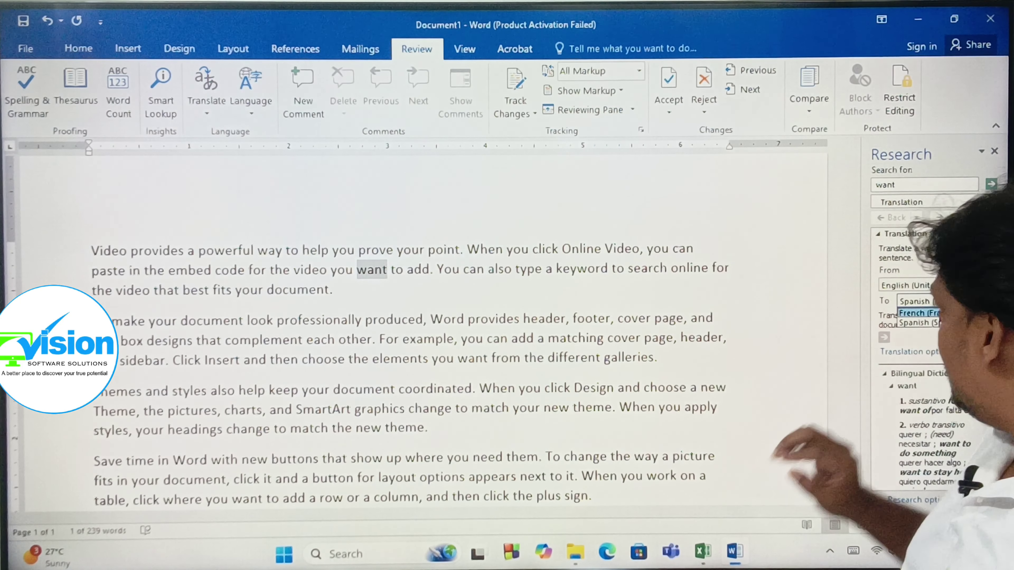
left_click(971, 300)
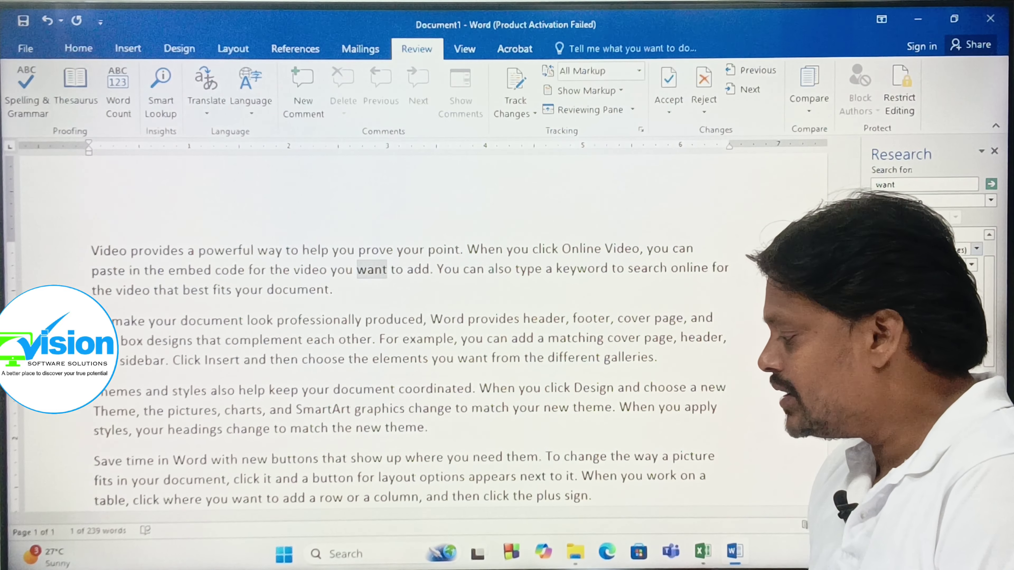
- Close the 'want' translation results and select the word 'choose'
left_click(993, 152)
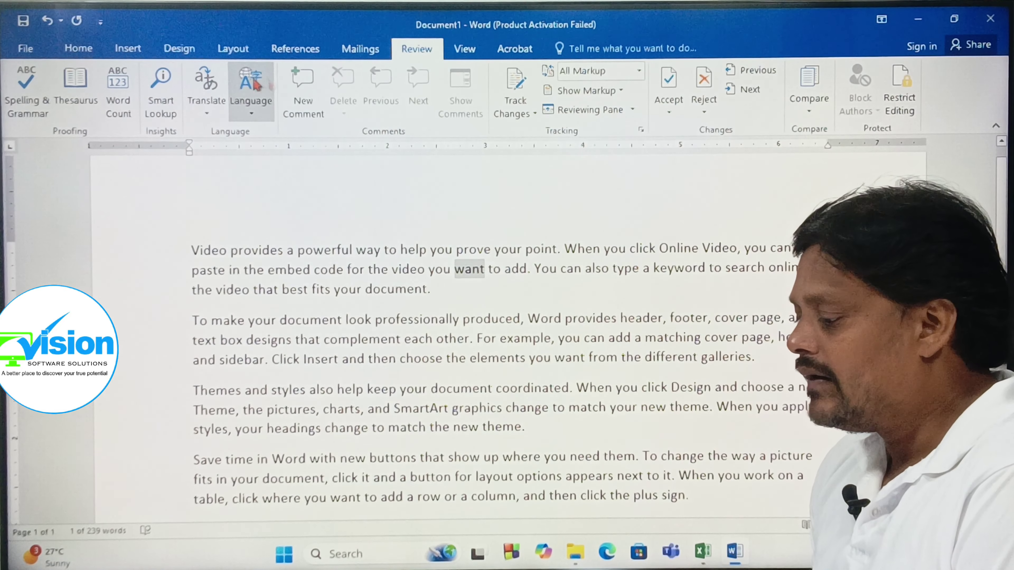
left_click(208, 115)
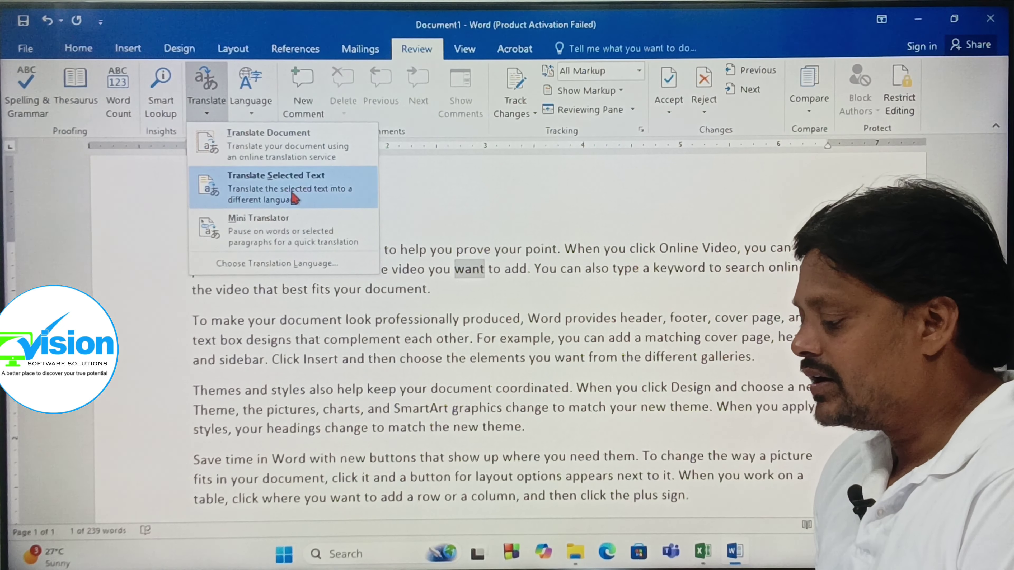
left_click(388, 342)
left_click_drag(400, 361, 442, 362)
- Translate 'choose' into French (France), then close the translation results
left_click(214, 118)
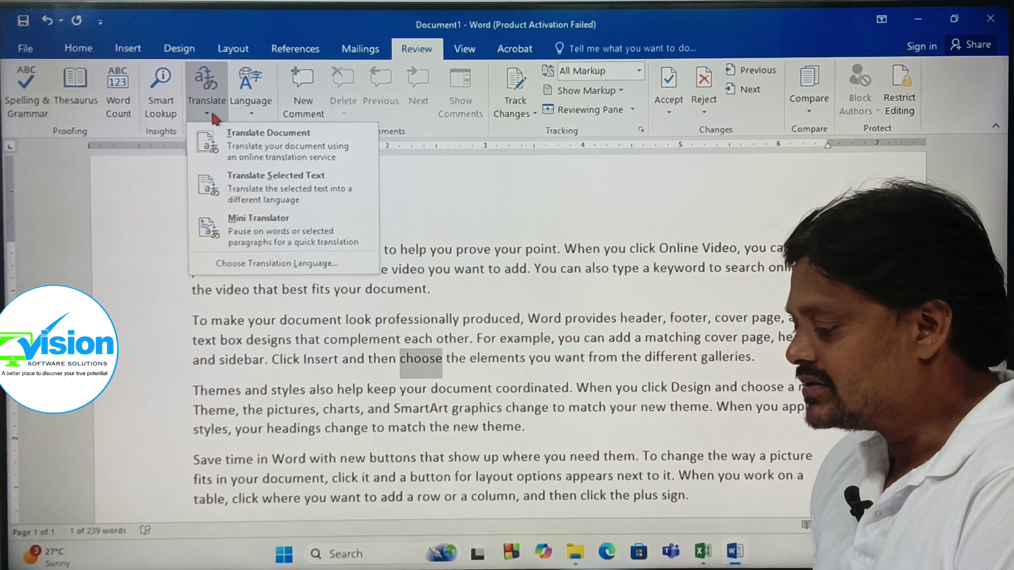
left_click(283, 196)
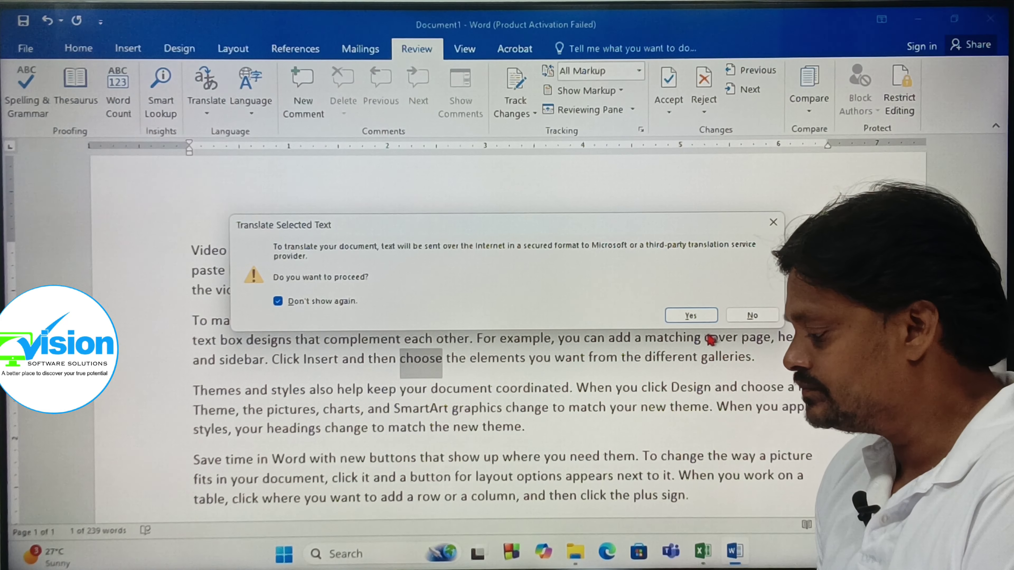
left_click(692, 316)
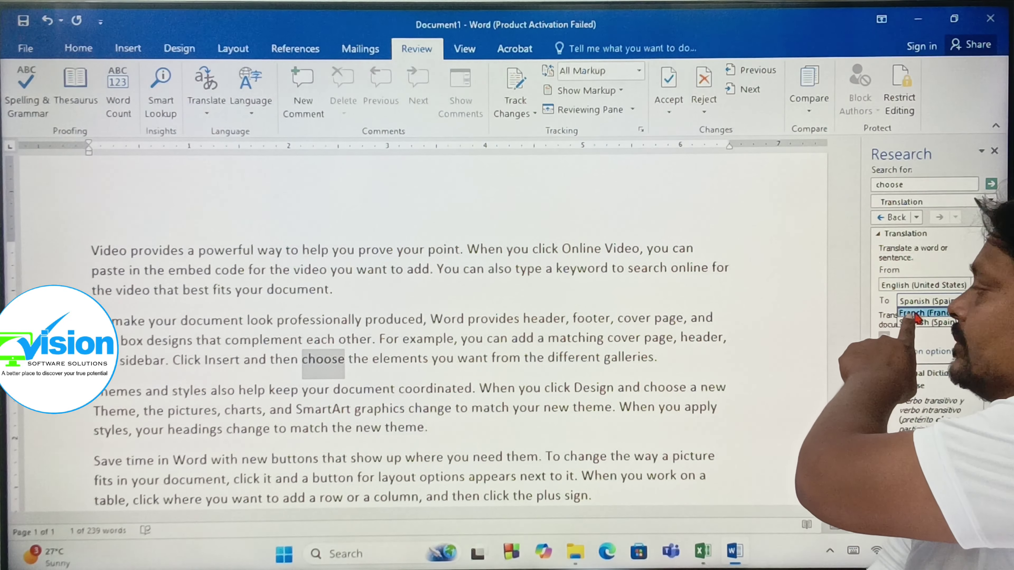
left_click(917, 315)
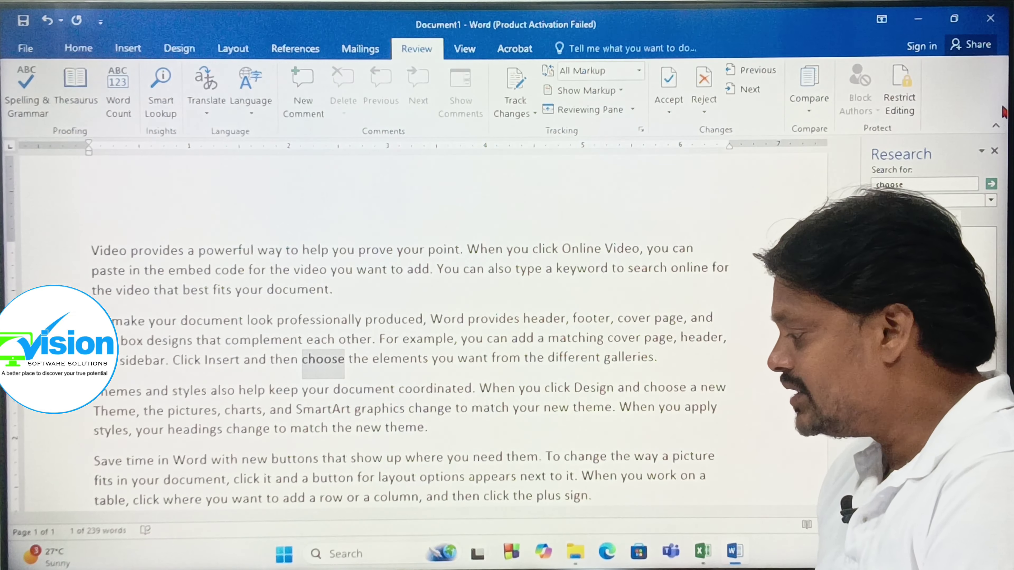
left_click(994, 151)
left_click_drag(188, 249, 438, 292)
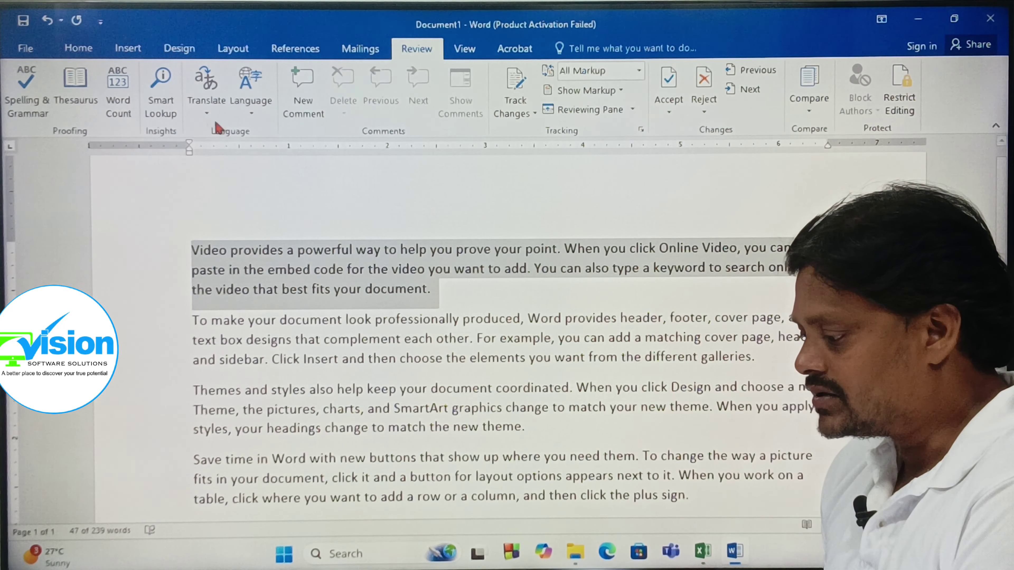
left_click(207, 113)
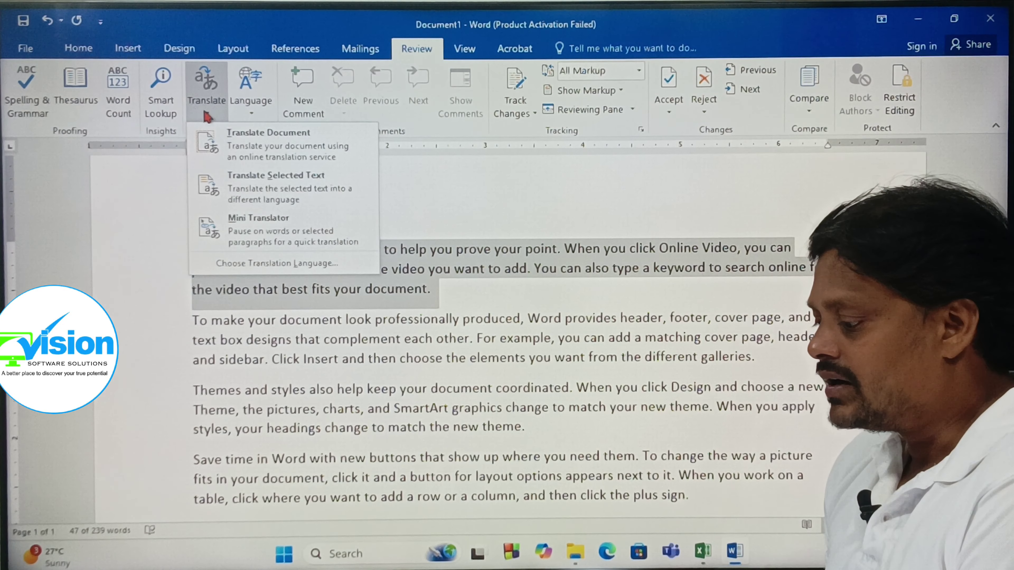
left_click(270, 142)
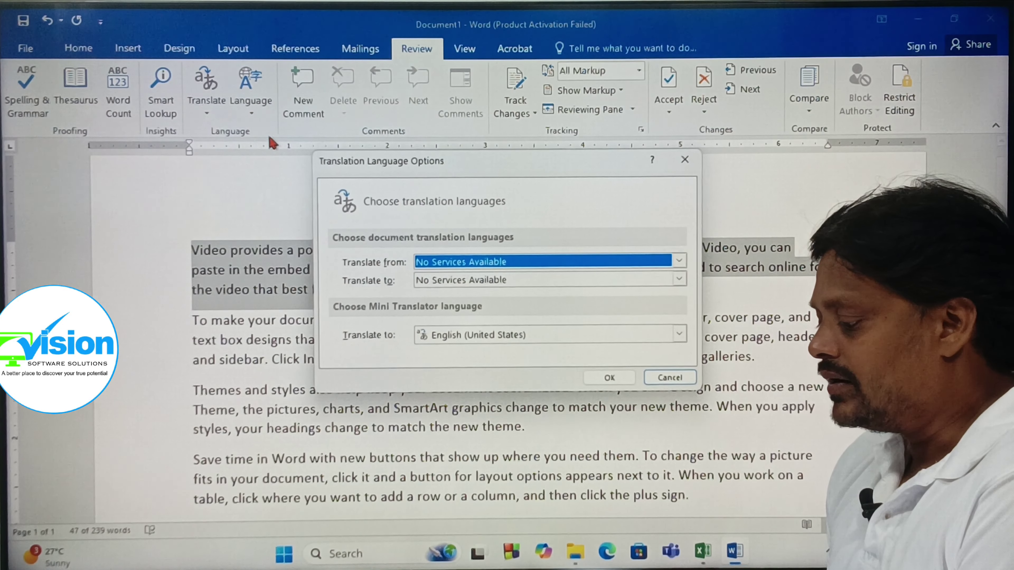
left_click(654, 377)
left_click(206, 114)
left_click(264, 196)
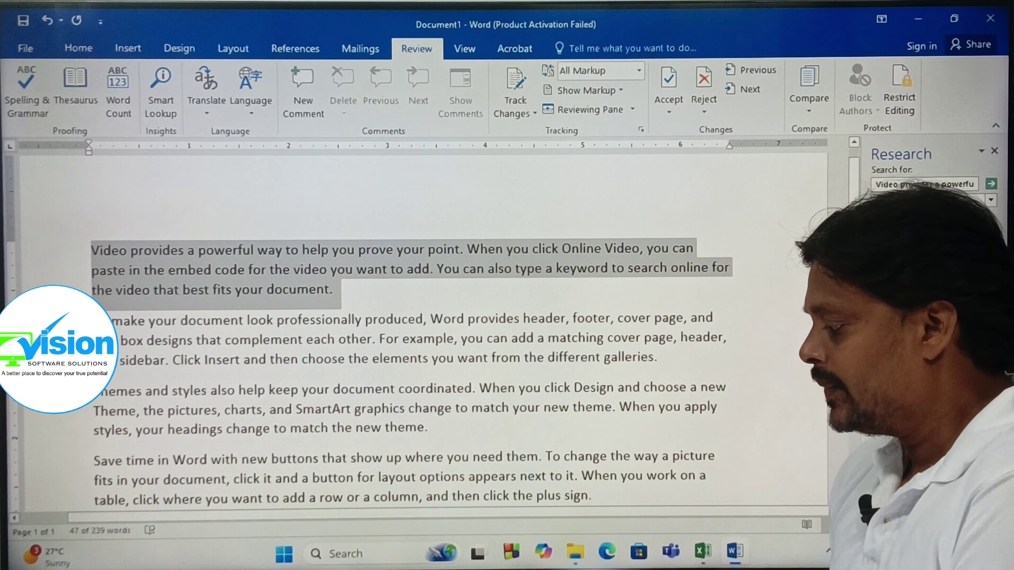
left_click(992, 152)
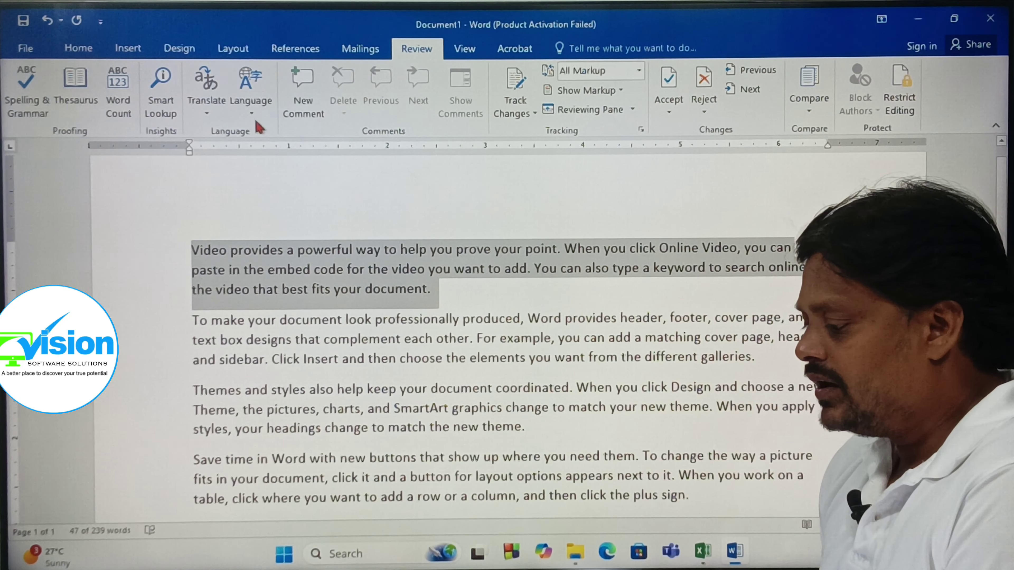
left_click(251, 92)
left_click(286, 155)
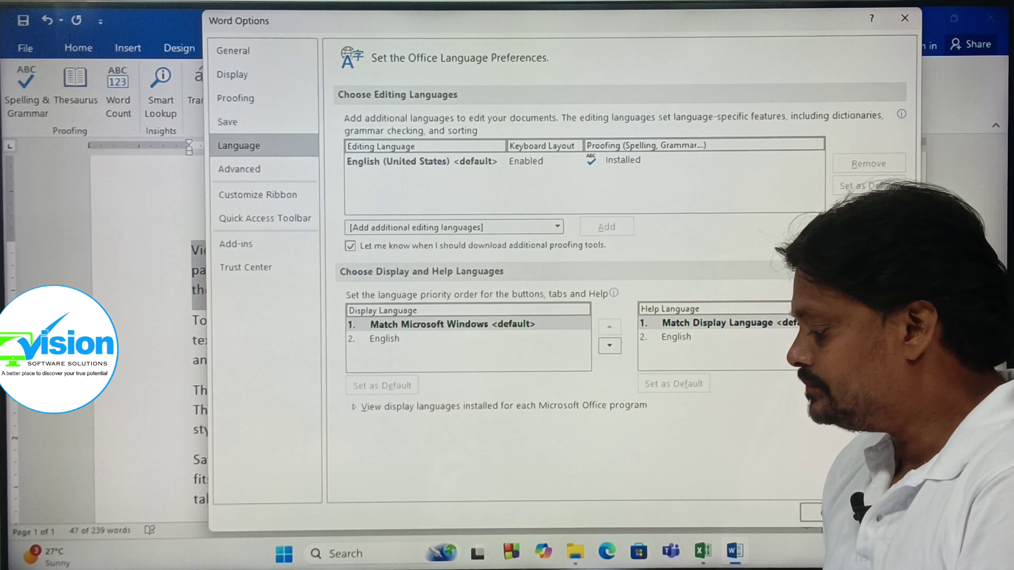
left_click(810, 514)
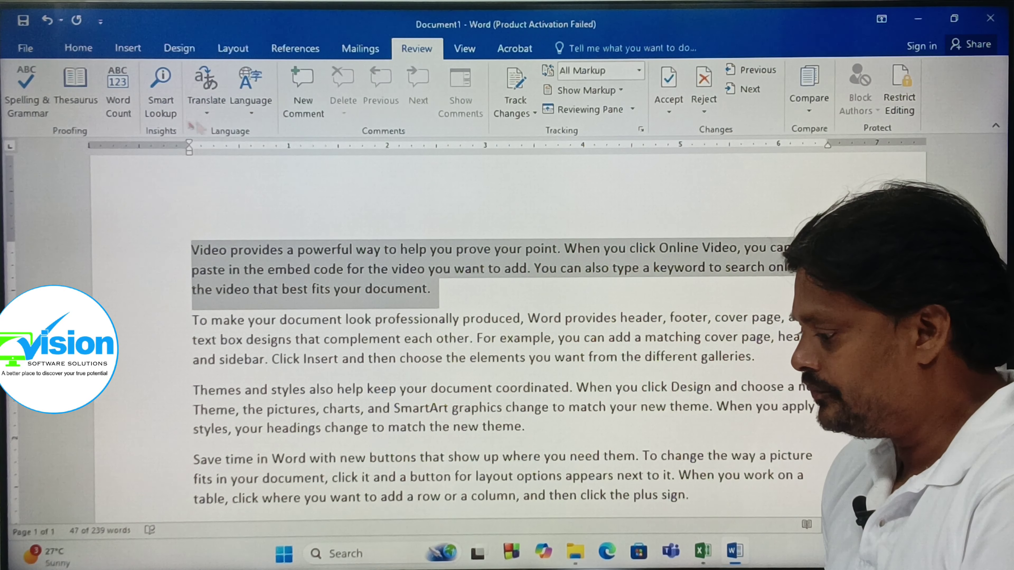
left_click(477, 249)
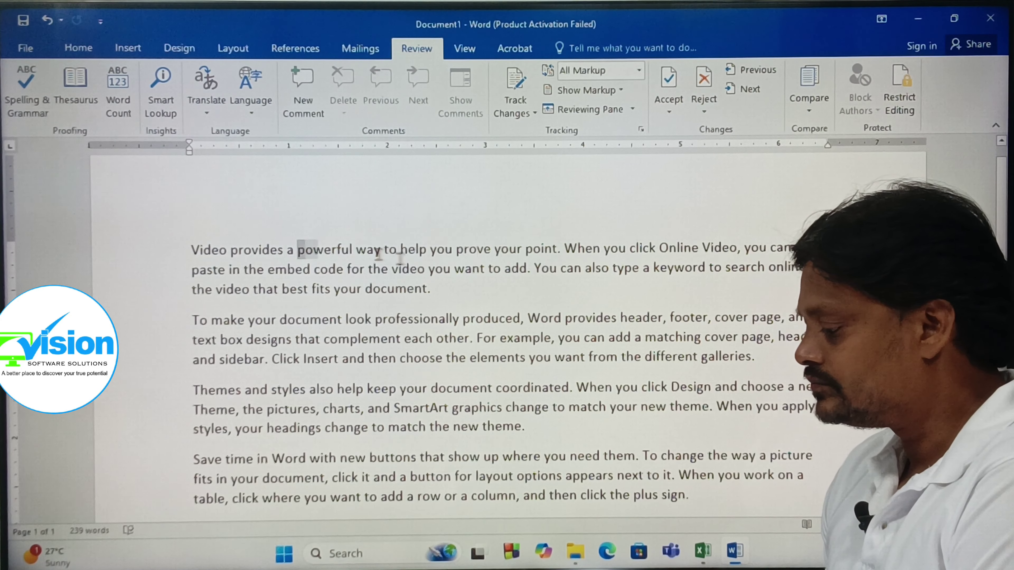
- Comment on 'powerful way to help you prove your point' with placeholder text
left_click_drag(298, 249, 555, 248)
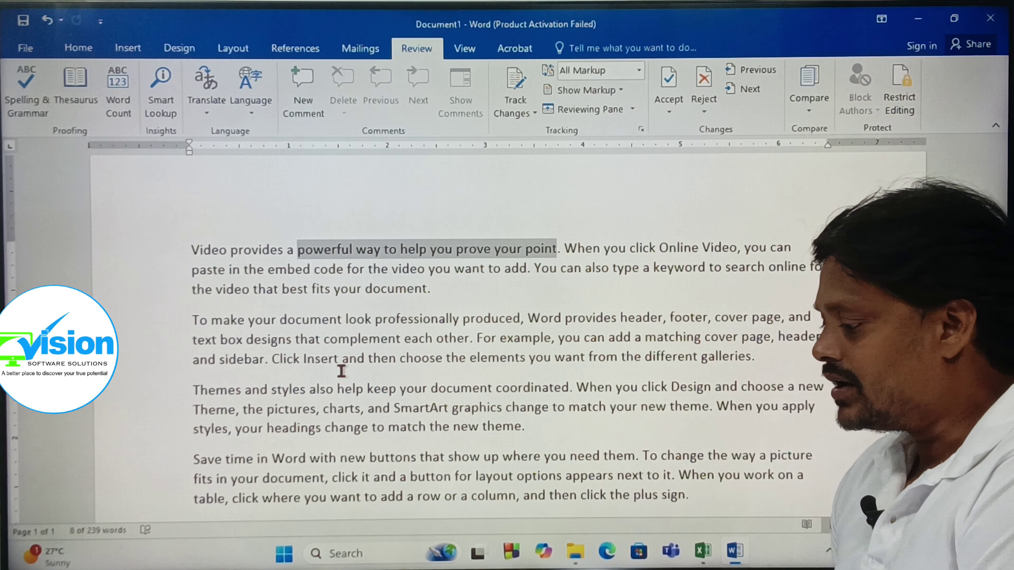
left_click(302, 90)
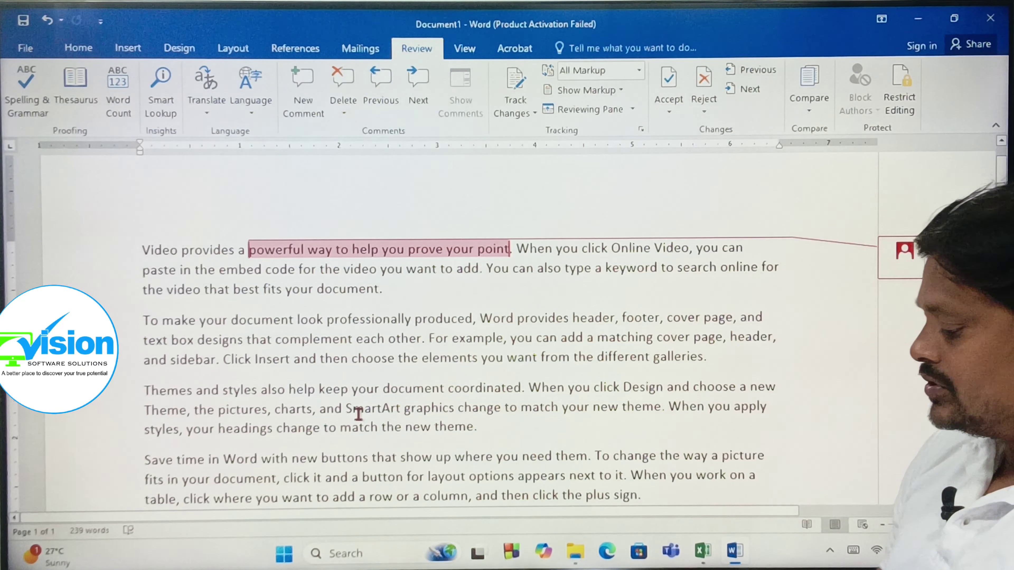
type("t")
type("djhdjddfdfhdjdhfjdh")
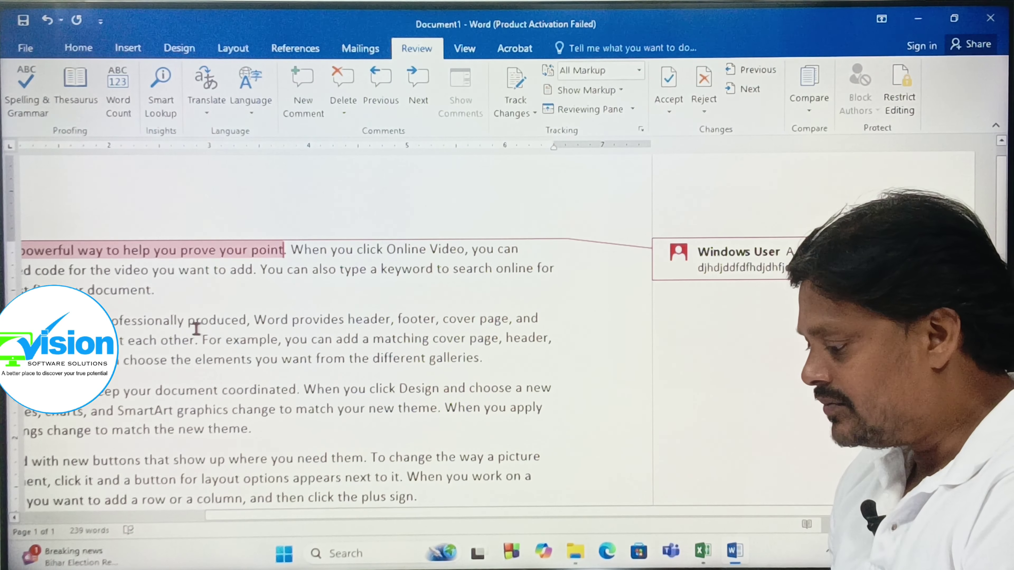
- Add placeholder comments to 'produced' and to 'When you click Design and choose a new'
left_click_drag(195, 322, 249, 322)
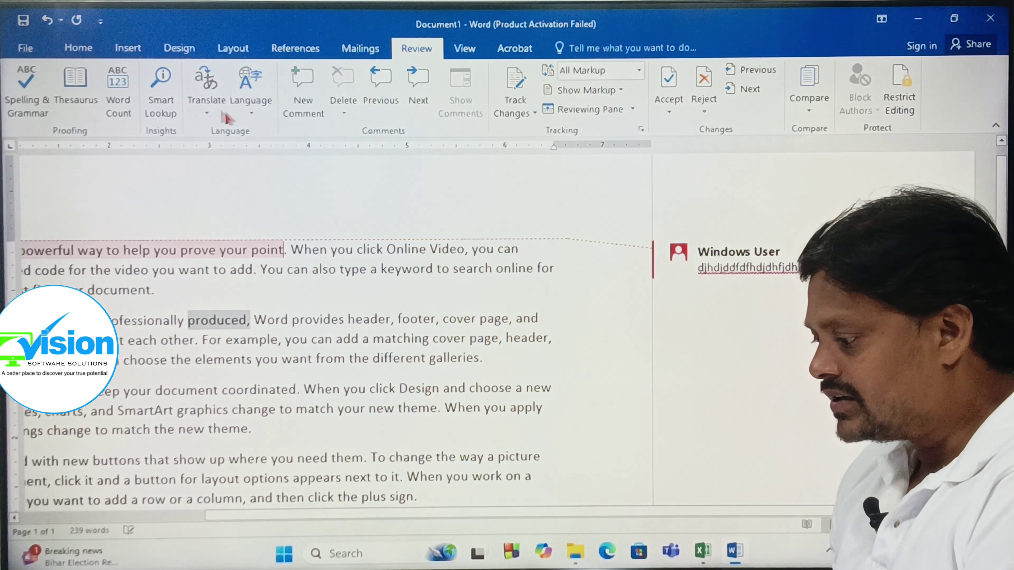
left_click(307, 98)
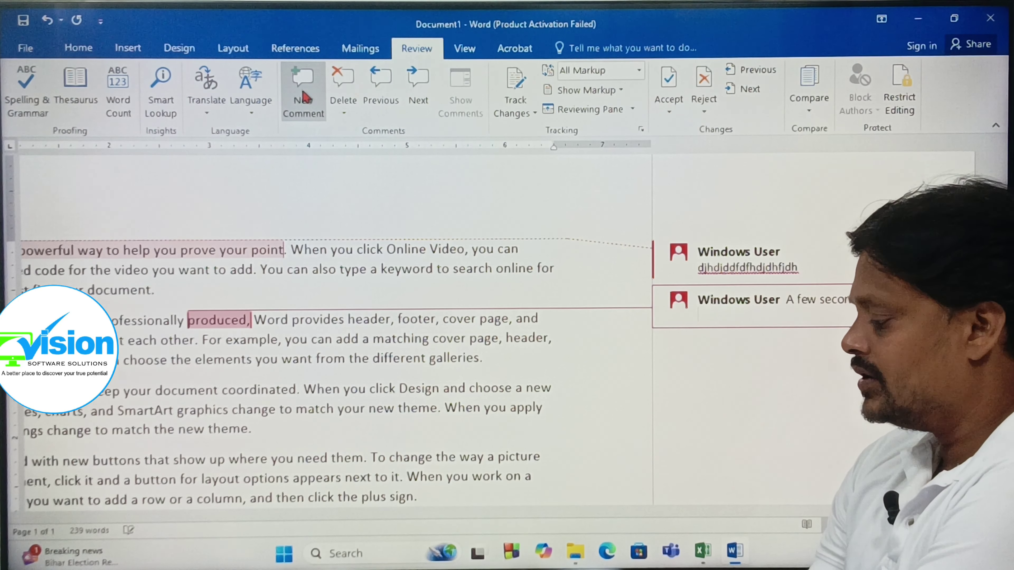
type("Jhdjfdjfdjfdfhdfdfdfddd")
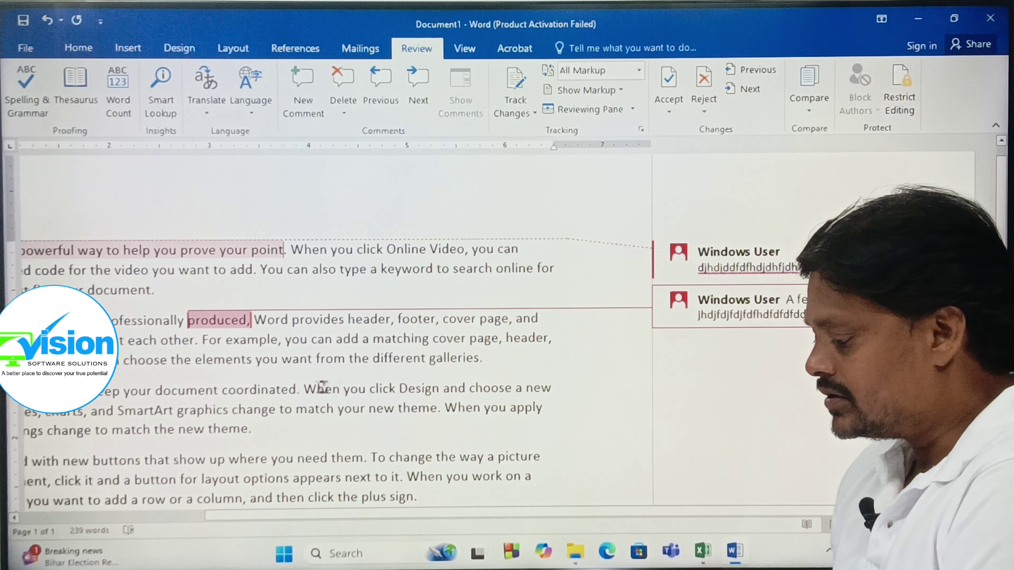
left_click_drag(306, 390, 554, 389)
left_click(302, 86)
type("dcfd")
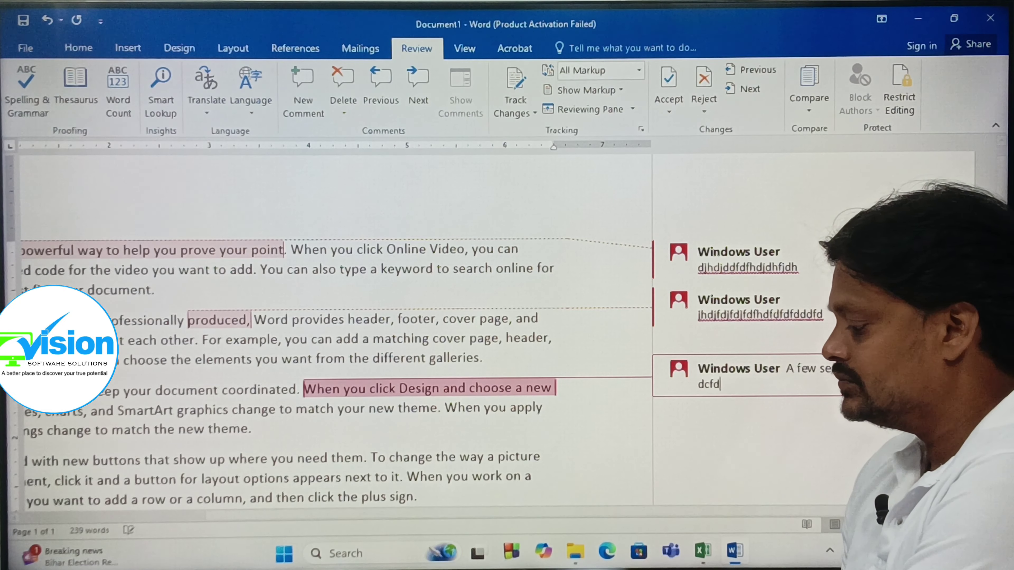
type("fdfdfdfd")
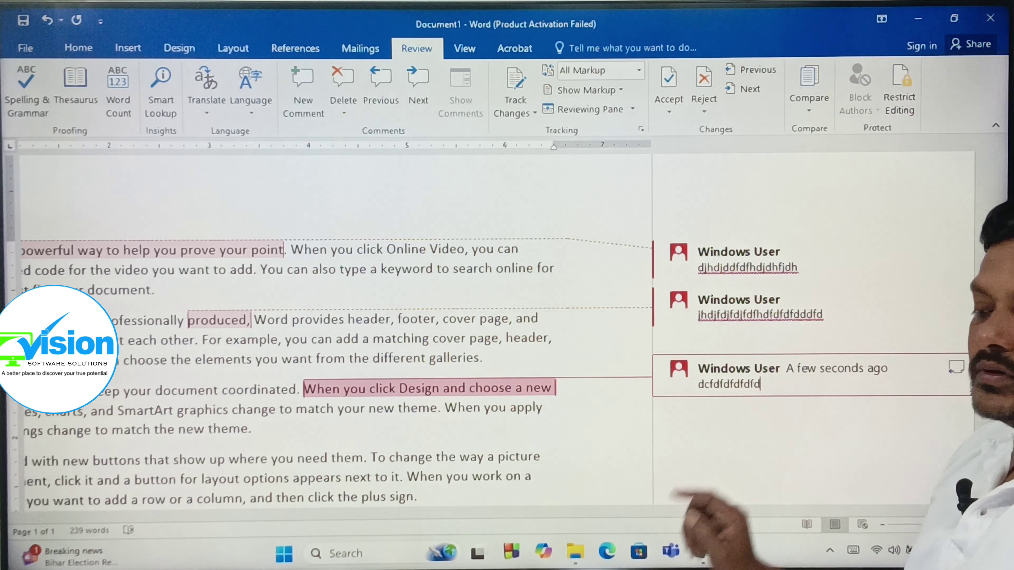
left_click(147, 251)
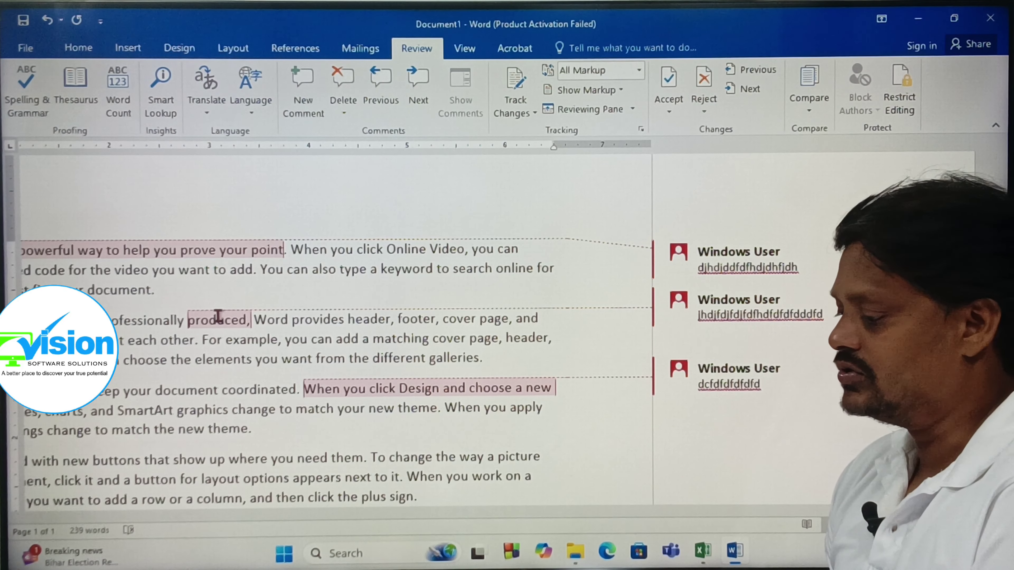
- Step through the three comments, then delete each one until none remain
left_click(417, 91)
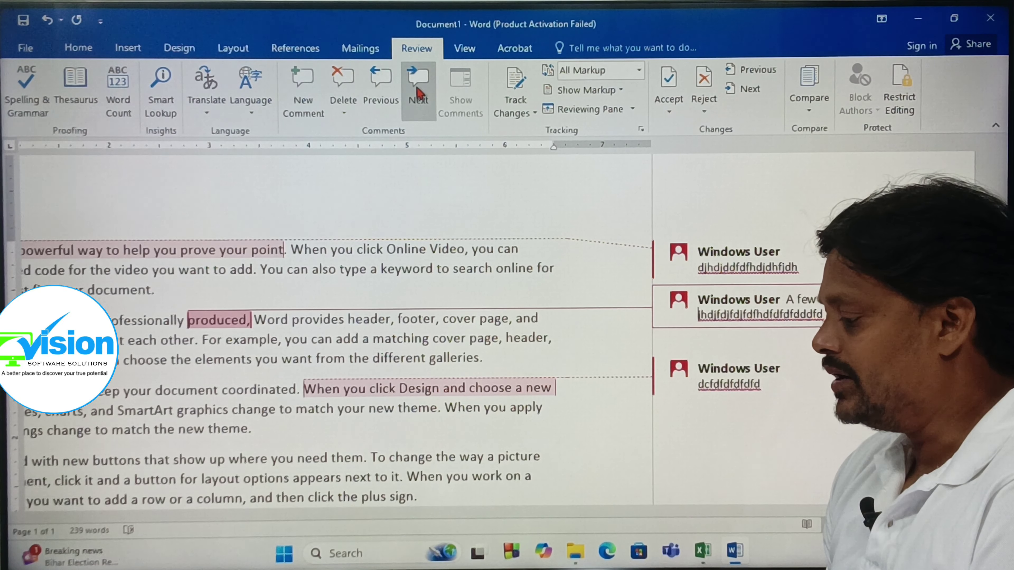
left_click(417, 96)
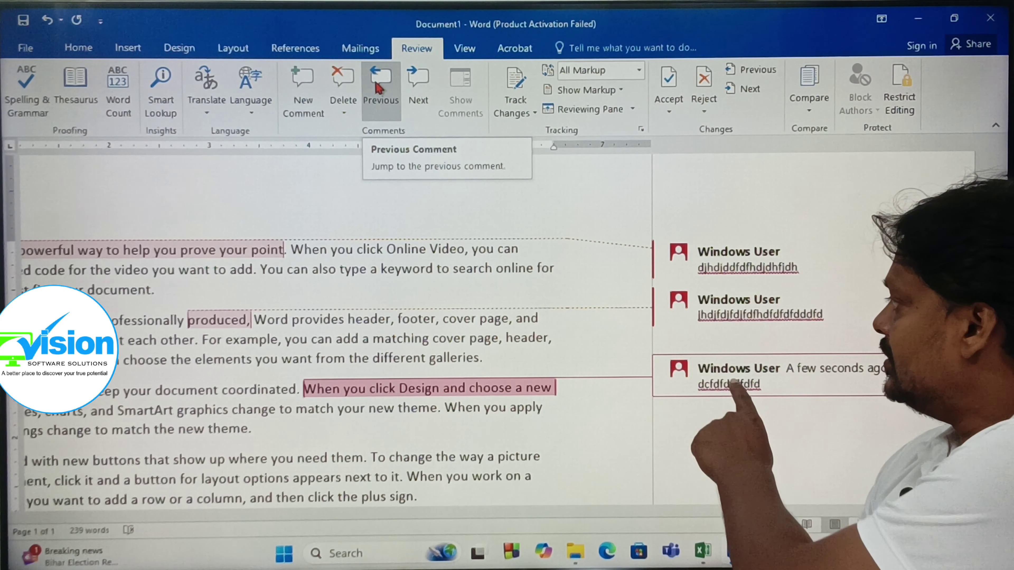
left_click(377, 88)
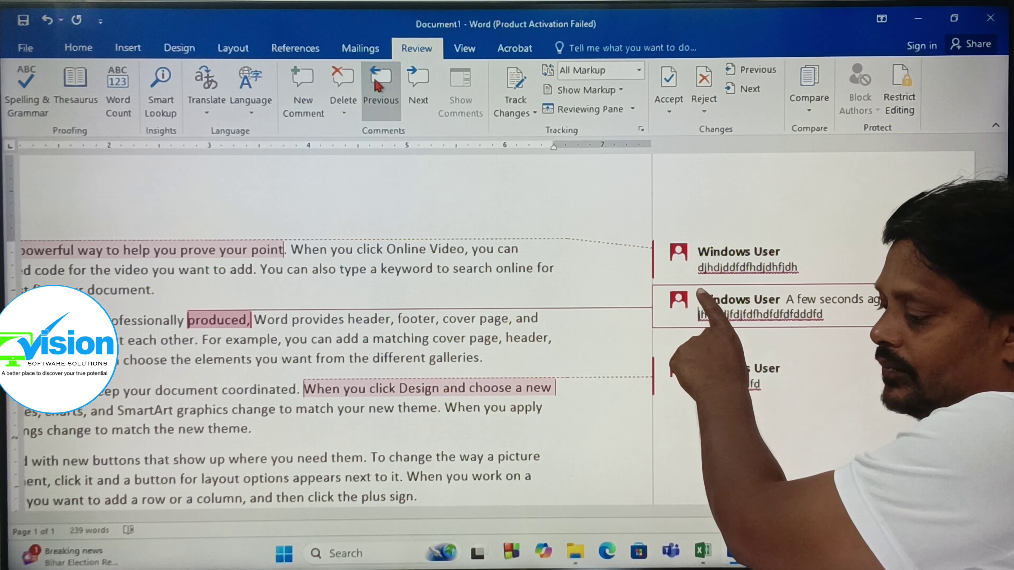
left_click(378, 90)
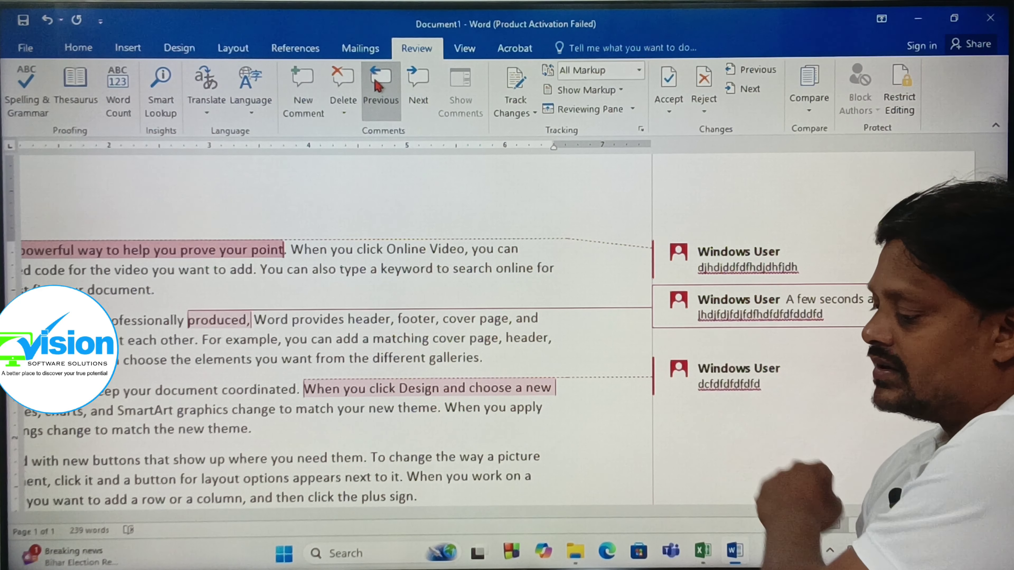
left_click(418, 90)
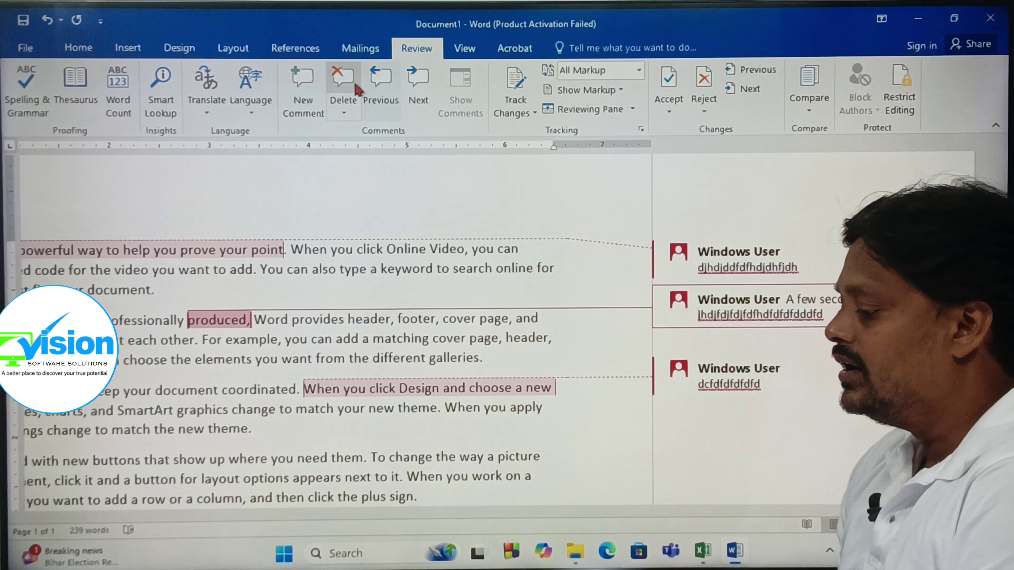
left_click(339, 82)
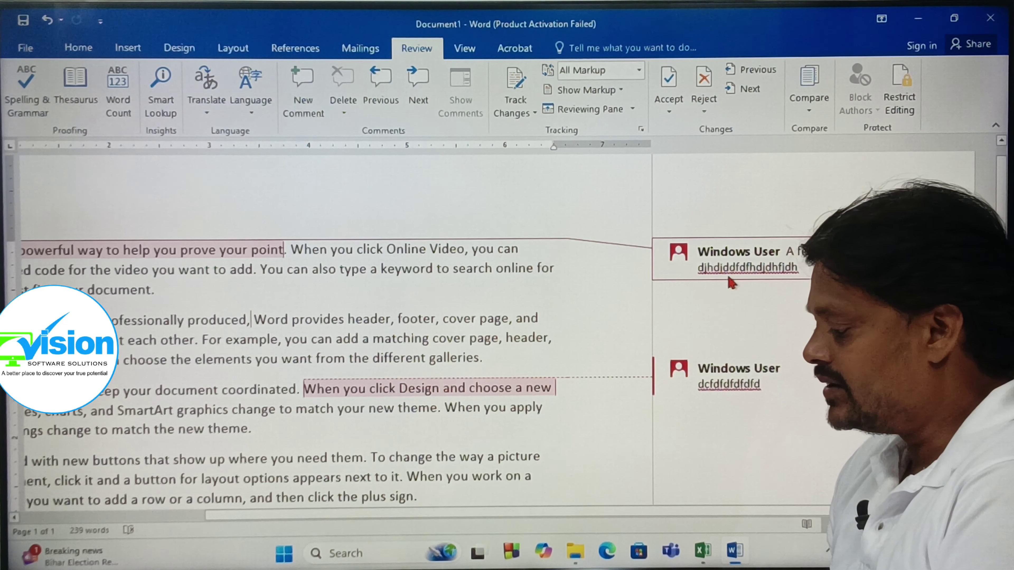
double_click(738, 264)
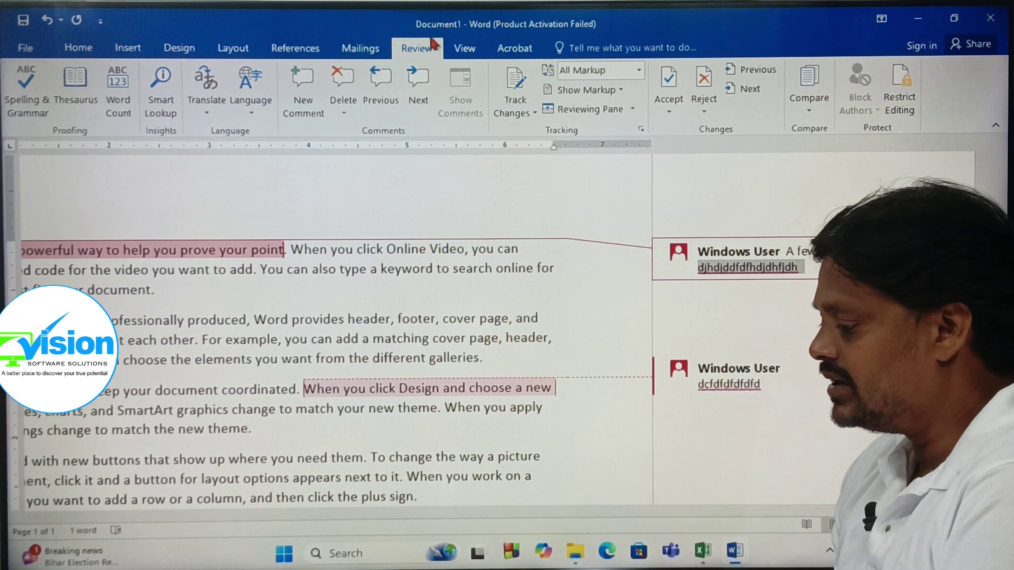
left_click(338, 85)
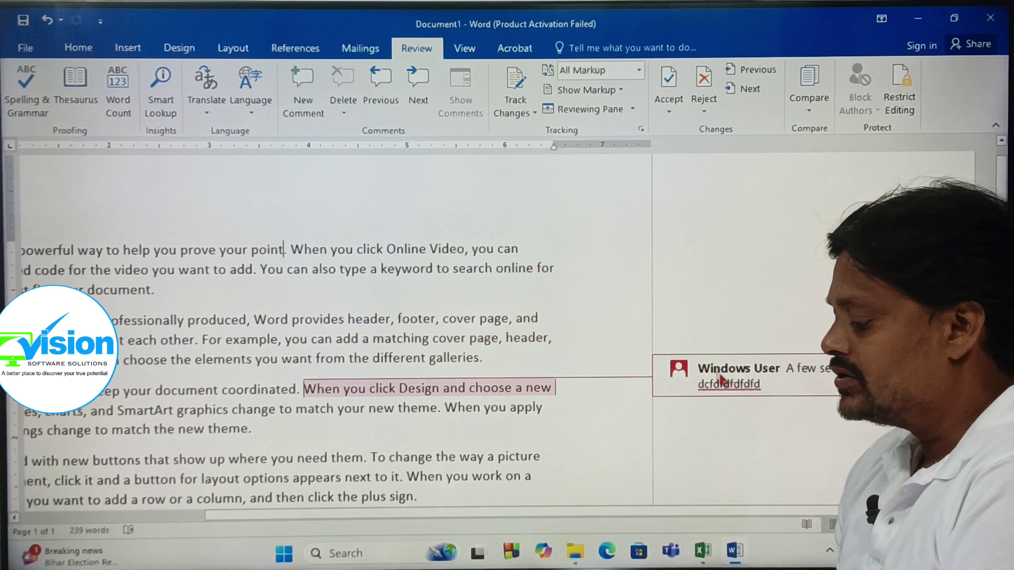
left_click(339, 85)
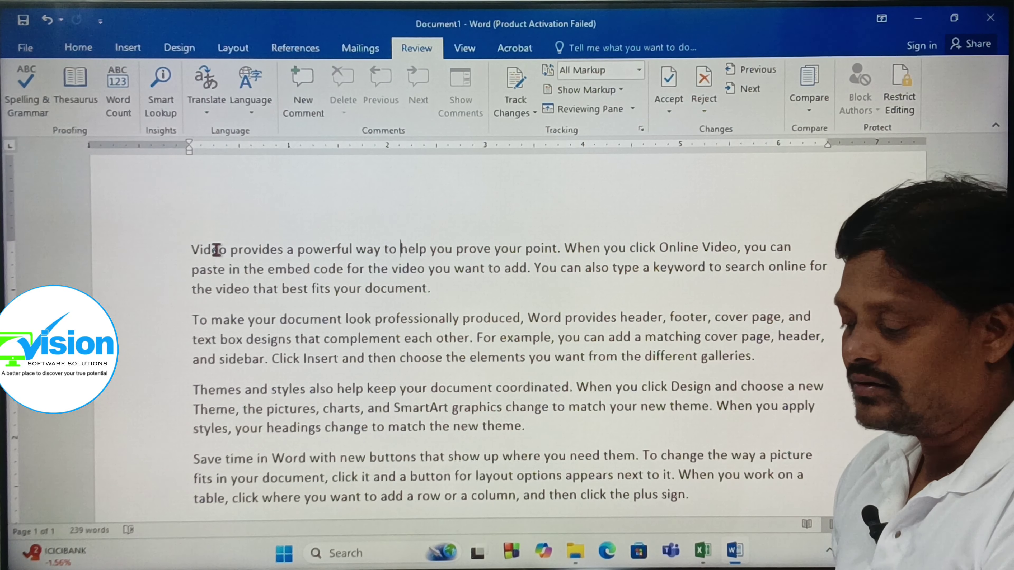
scroll(355, 310, "down", 6)
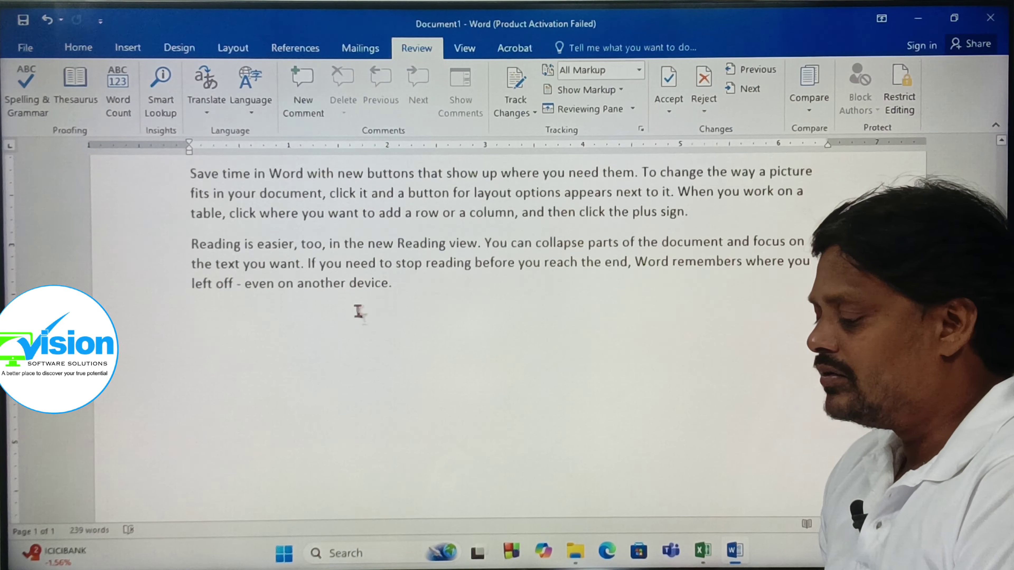
scroll(364, 319, "up", 7)
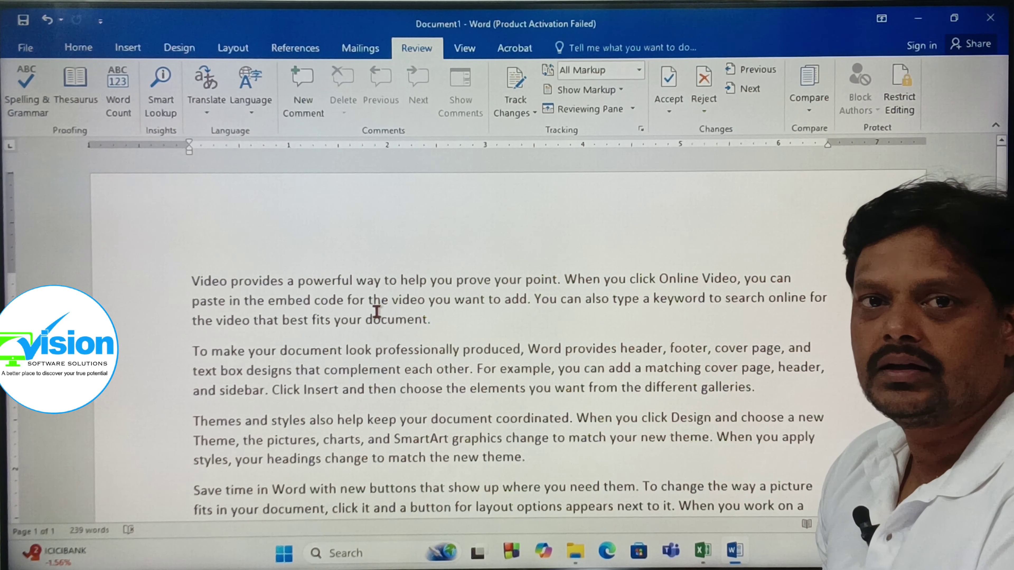
scroll(295, 320, "down", 3)
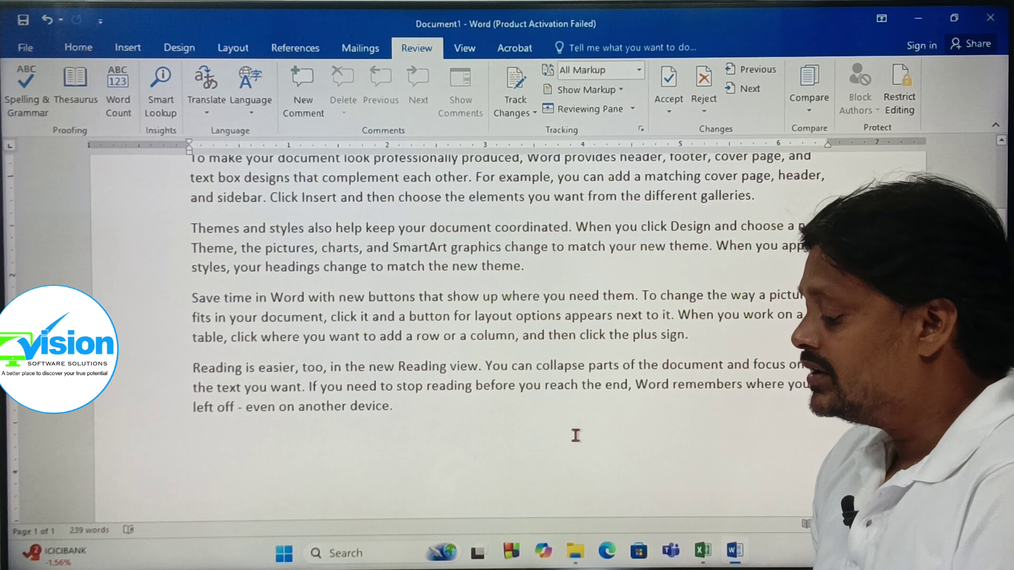
scroll(583, 353, "up", 3)
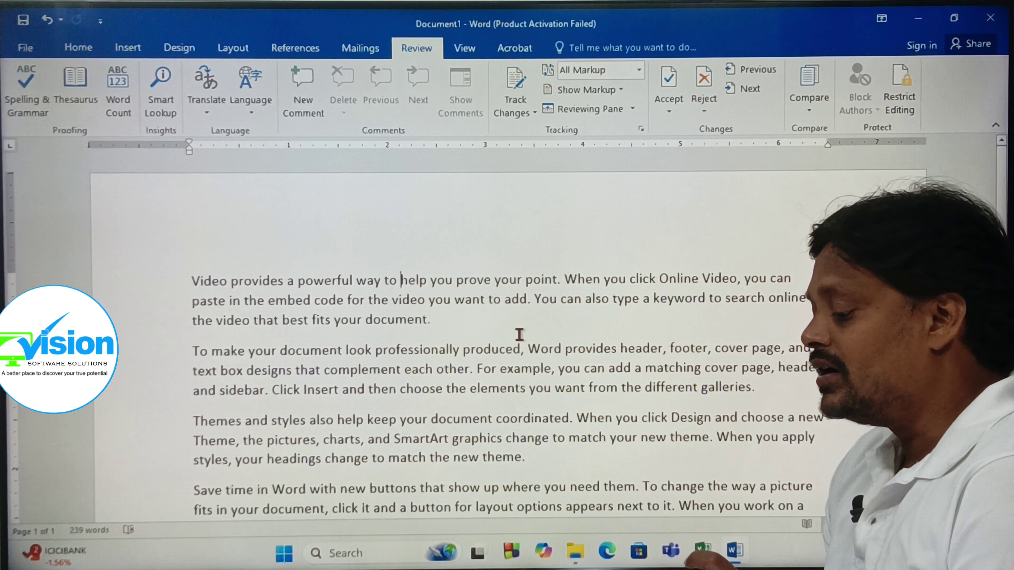
scroll(519, 334, "down", 3)
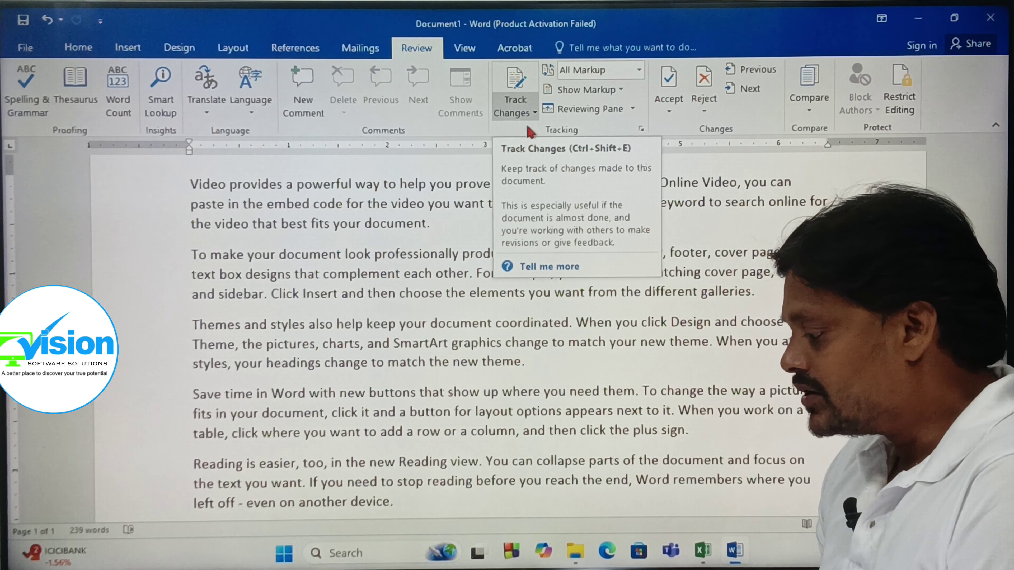
- Turn on Track Changes from the Review tab's tracking options
left_click(531, 114)
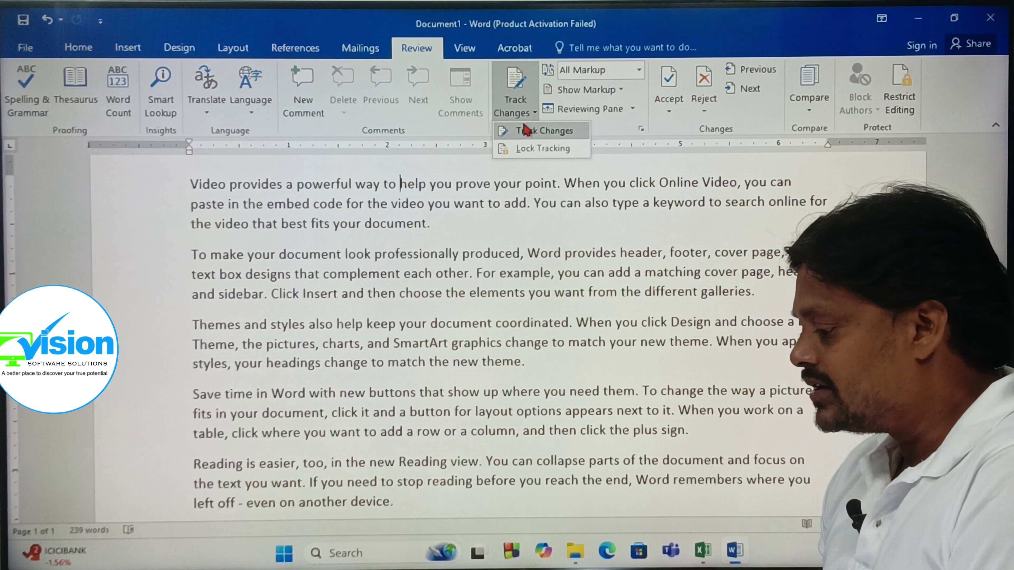
left_click(526, 130)
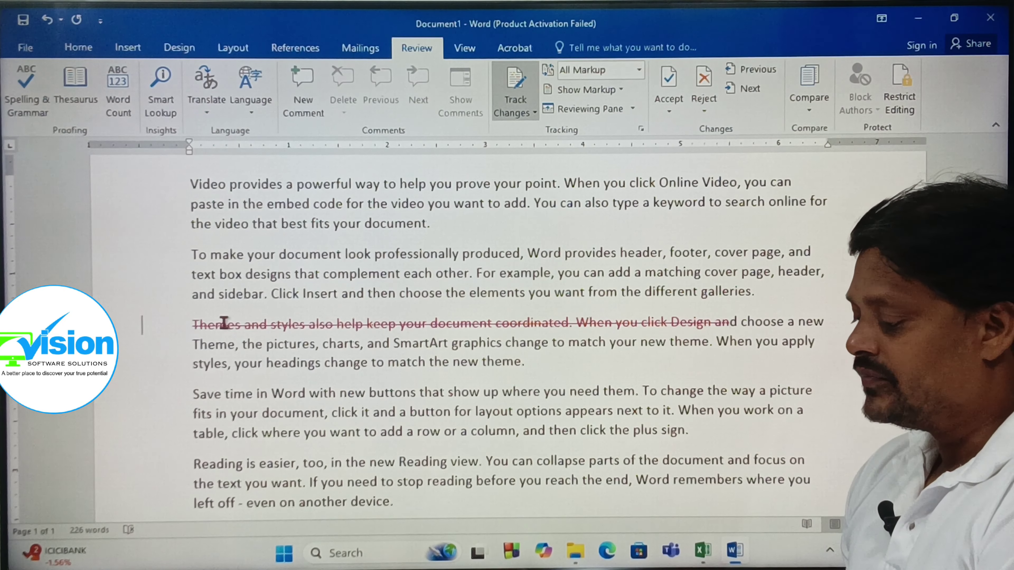
- Add a new paragraph of repeated 'd' letters after 'new theme.' as a tracked insertion
left_click(538, 362)
key("Return")
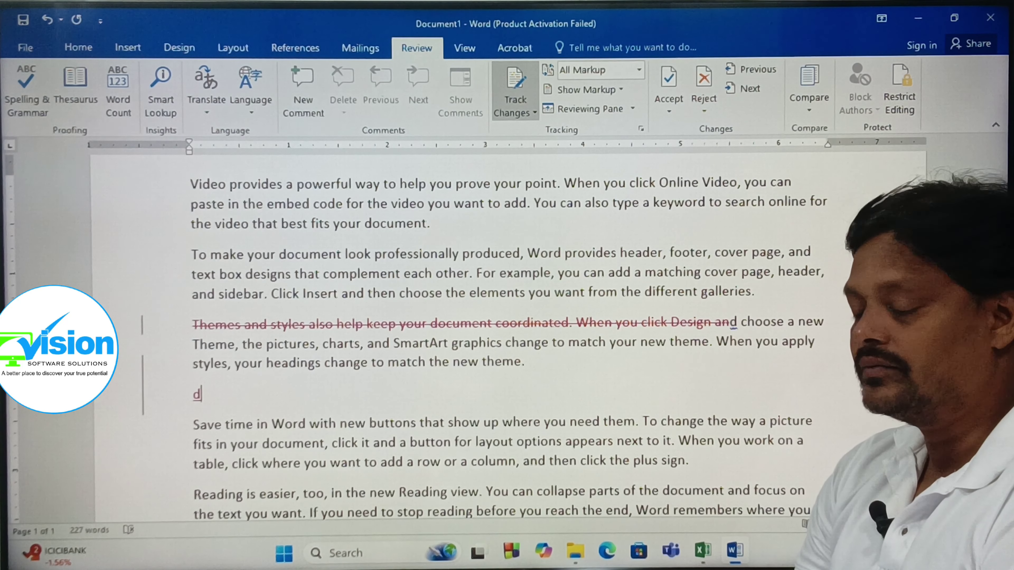
type("dddddddddddddddddddddddddddddddddddddddddddddddddddddddd")
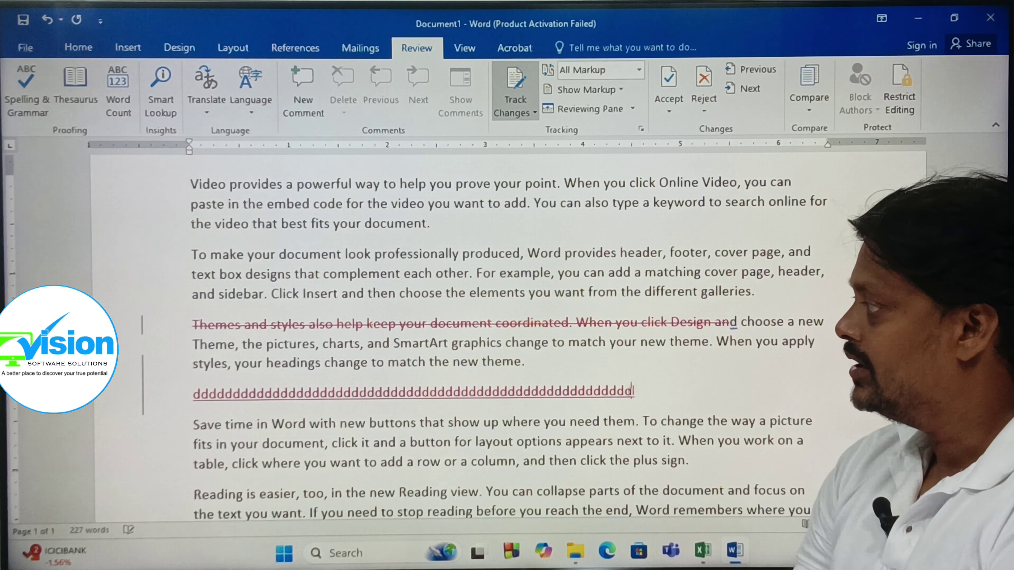
type("dddddddd")
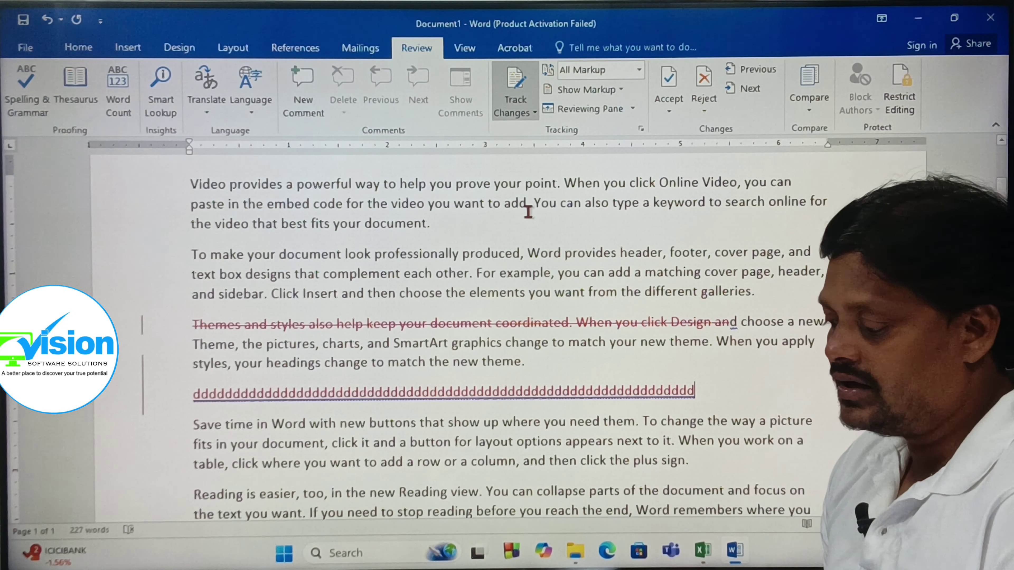
- Inspect the tracked deletion and the inserted line of d's to view their revision details
left_click_drag(188, 322, 714, 323)
left_click_drag(204, 393, 663, 385)
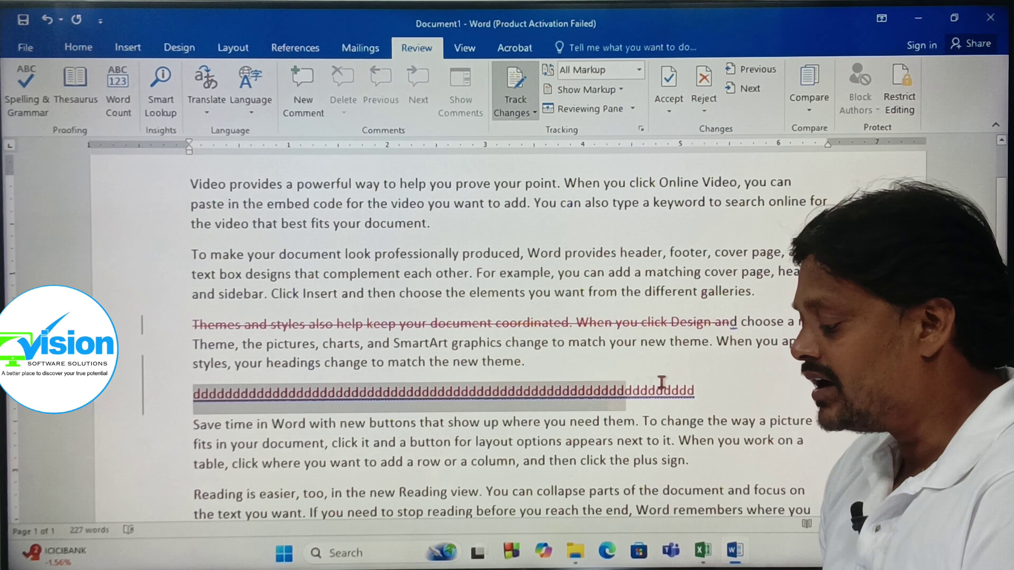
left_click(699, 382)
mouse_move(623, 387)
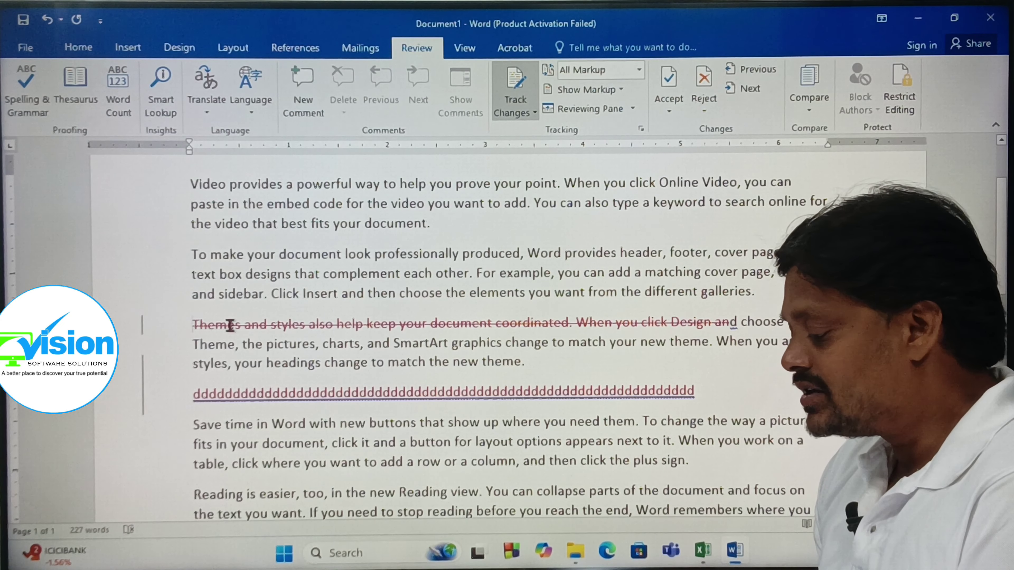
left_click_drag(230, 326, 728, 324)
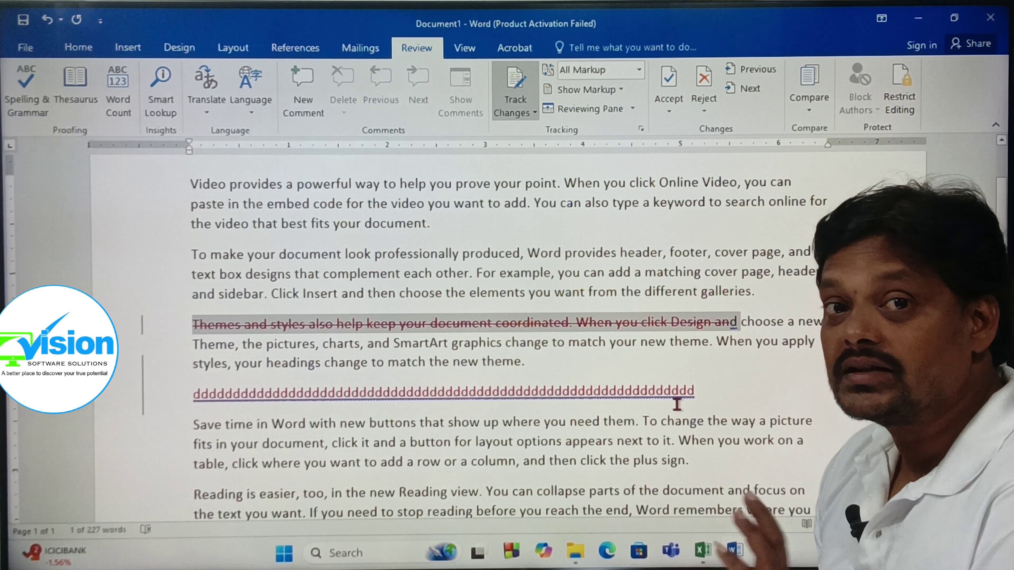
mouse_move(677, 405)
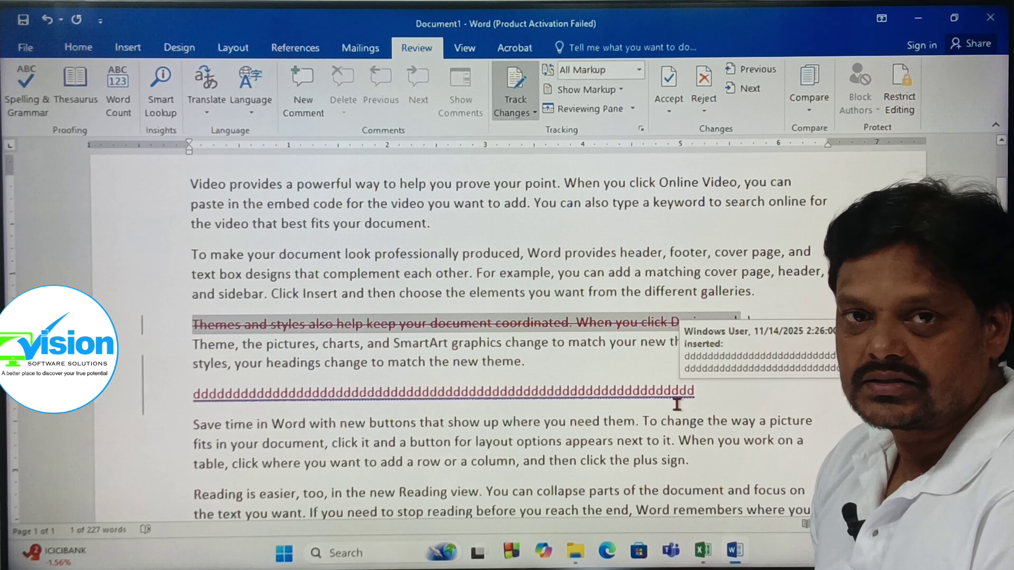
- Reject both tracked changes, restoring the Themes opening sentence and removing the line of d's
left_click(338, 325)
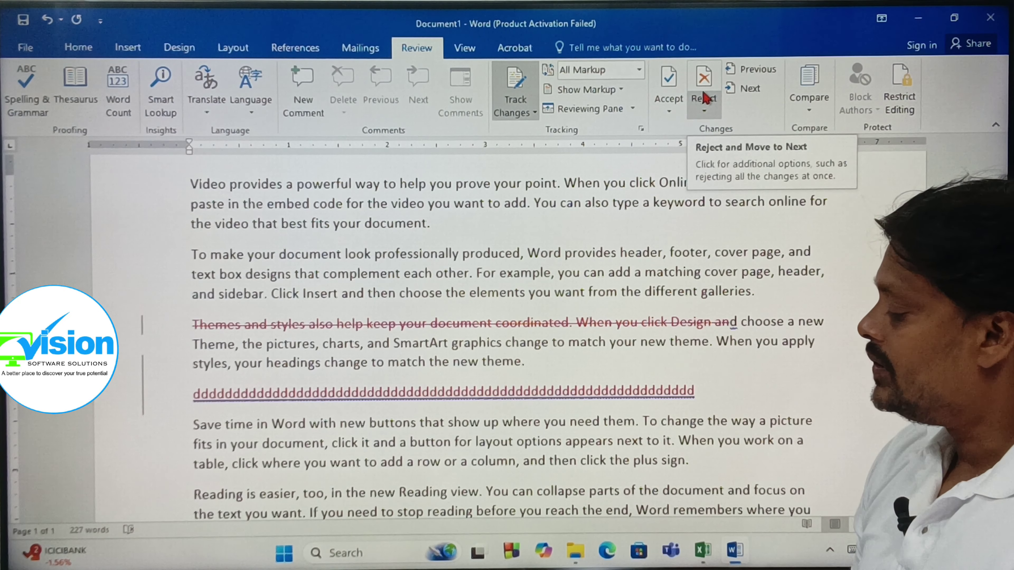
left_click(704, 111)
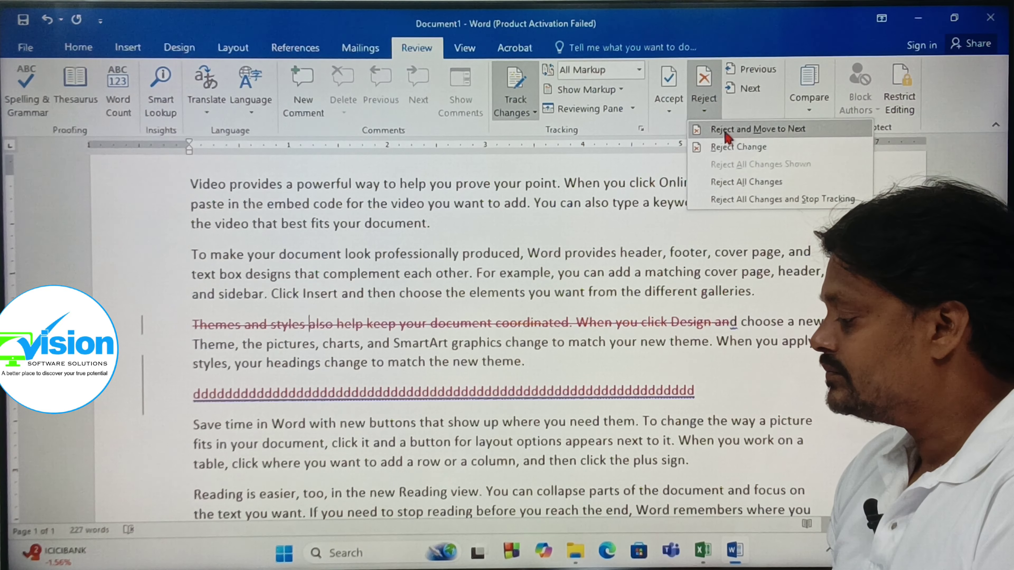
left_click(723, 146)
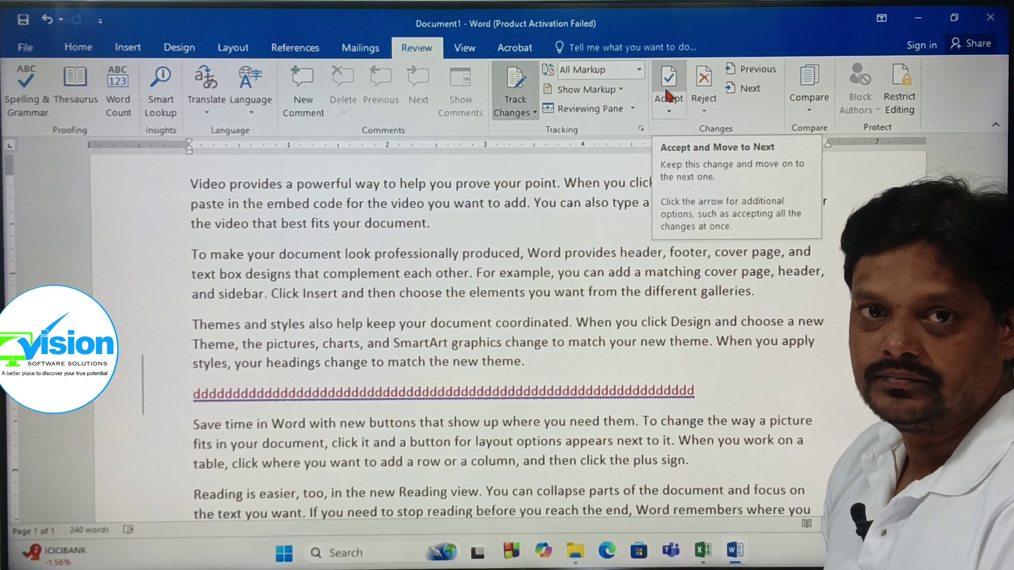
left_click(704, 110)
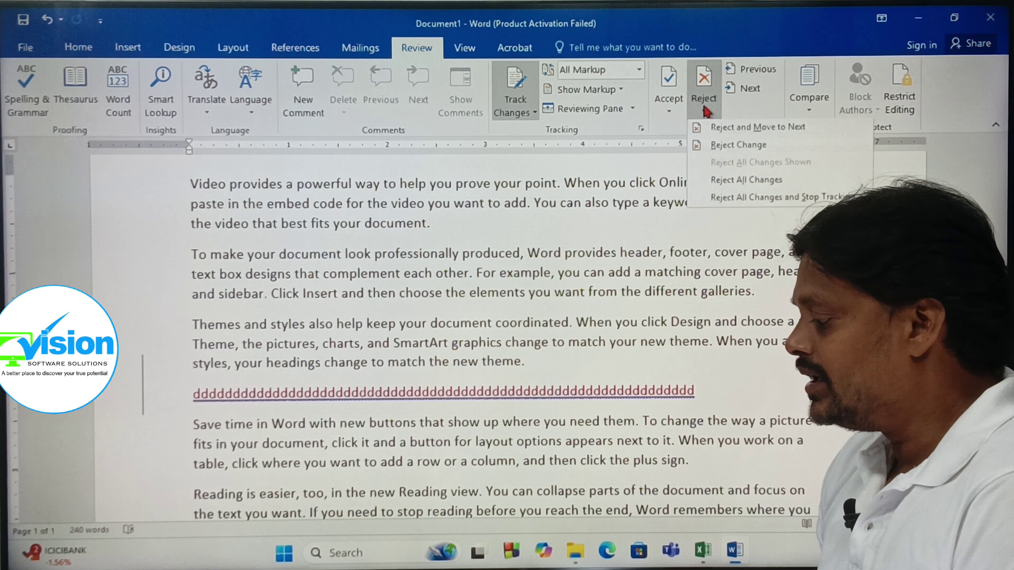
left_click(714, 147)
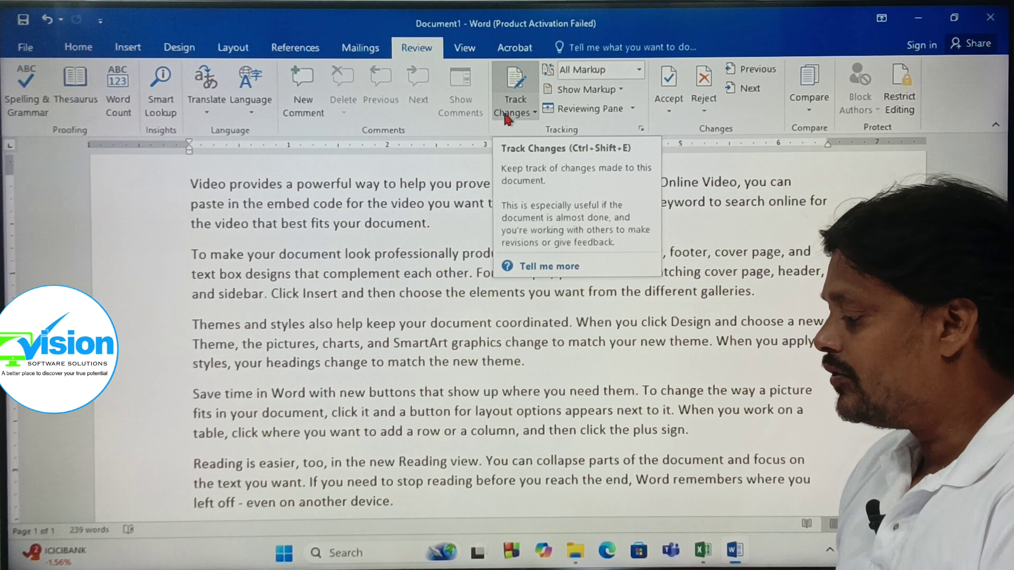
- Switch Track Changes off and look over the clean 239-word document
left_click(535, 113)
left_click(535, 132)
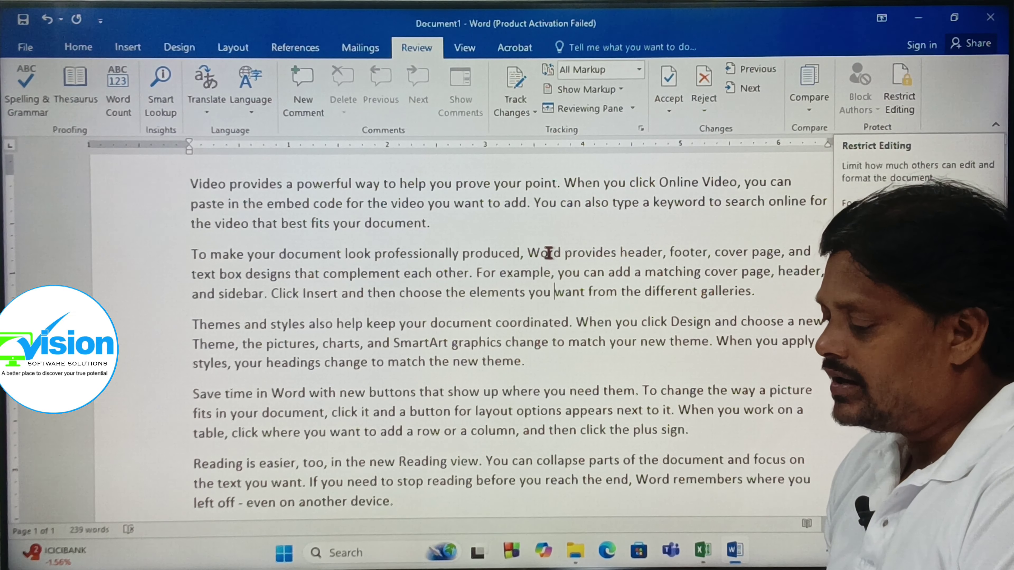
scroll(310, 268, "up", 1)
scroll(309, 267, "down", 1)
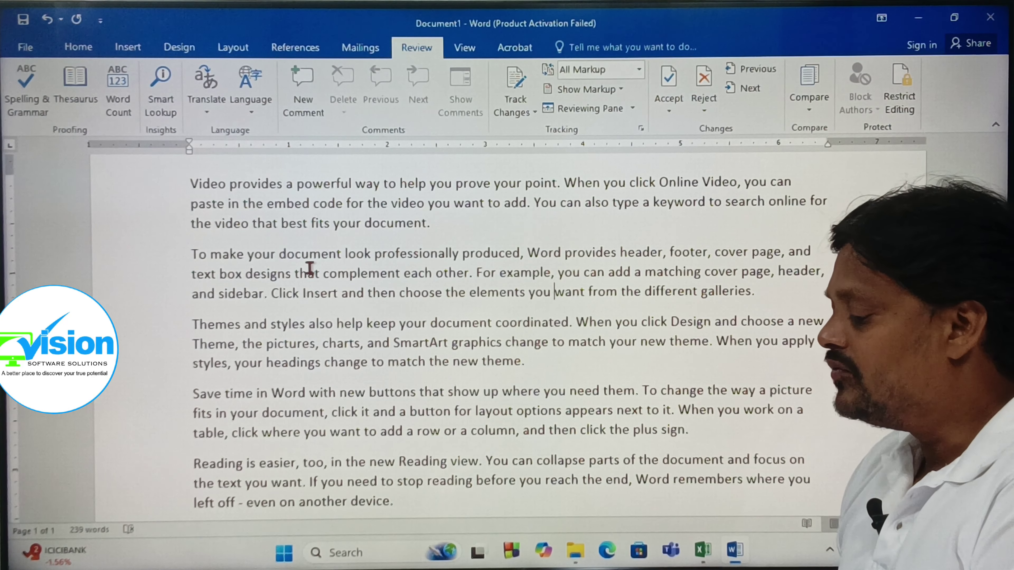
scroll(307, 256, "up", 3)
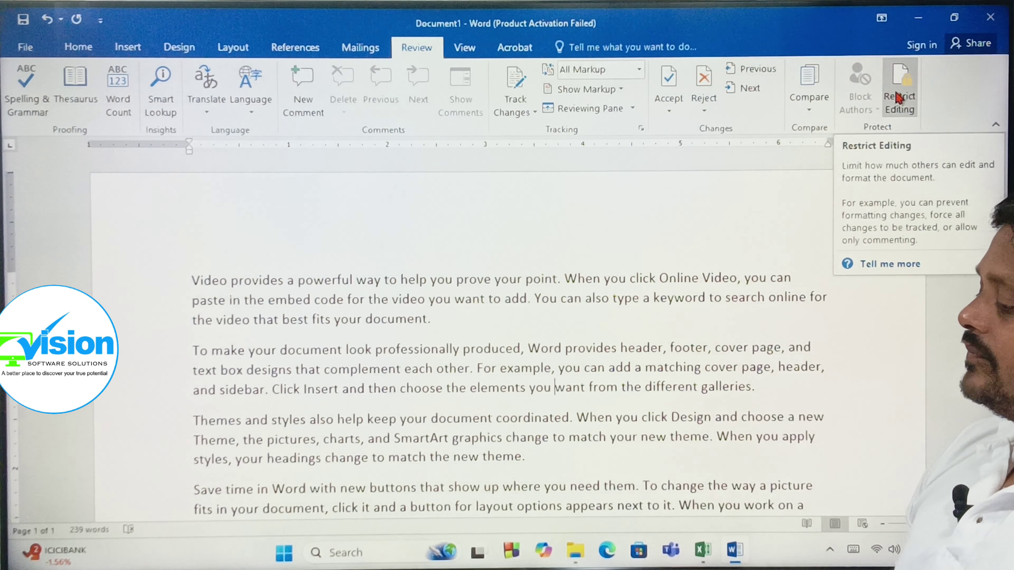
- In Restrict Editing, limit formatting to a selection of styles and allow only No changes (Read only)
left_click(898, 97)
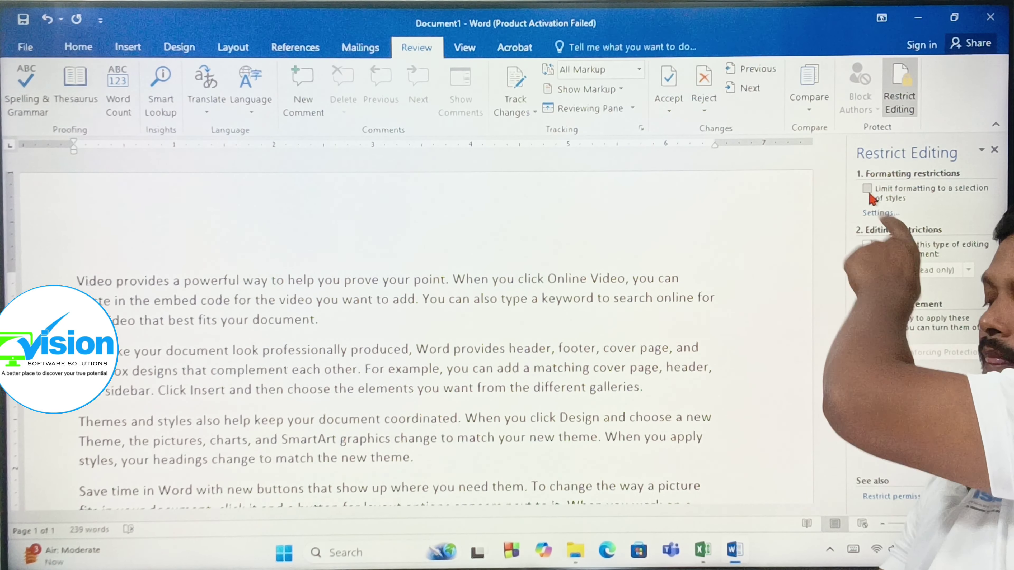
left_click(867, 189)
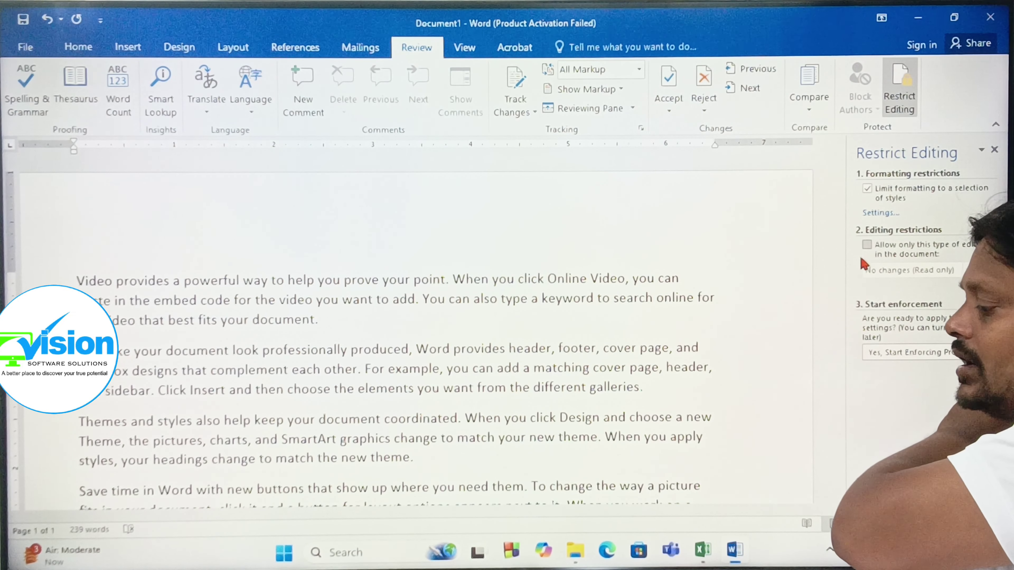
left_click(867, 248)
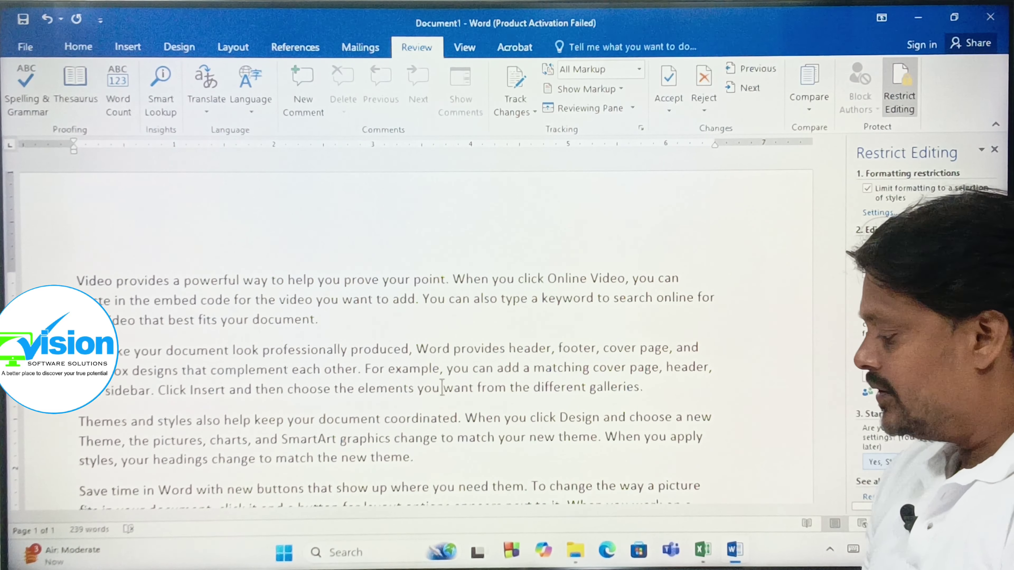
- Start enforcing protection, entering and confirming a protection password
left_click(907, 463)
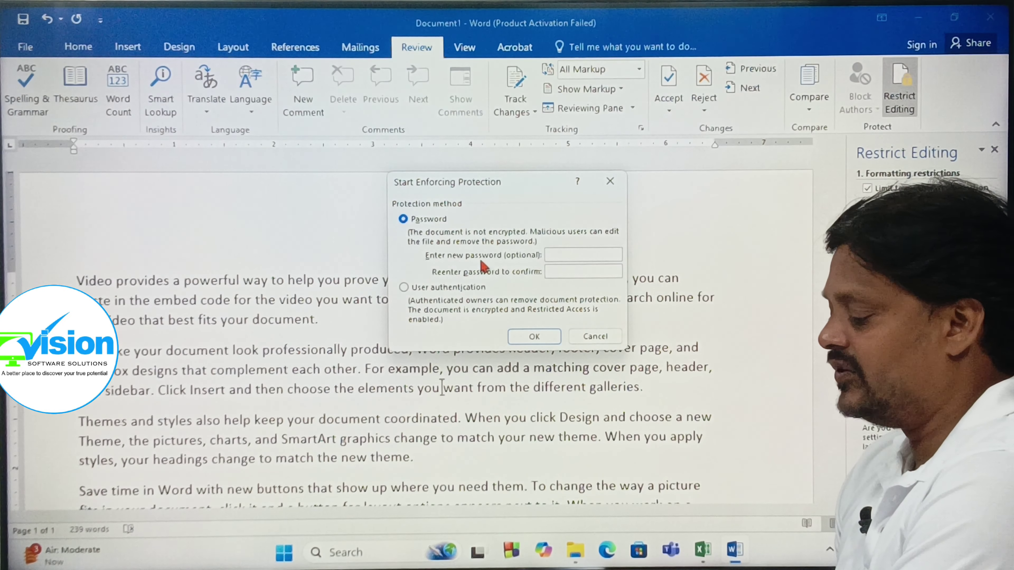
left_click(550, 255)
type("123")
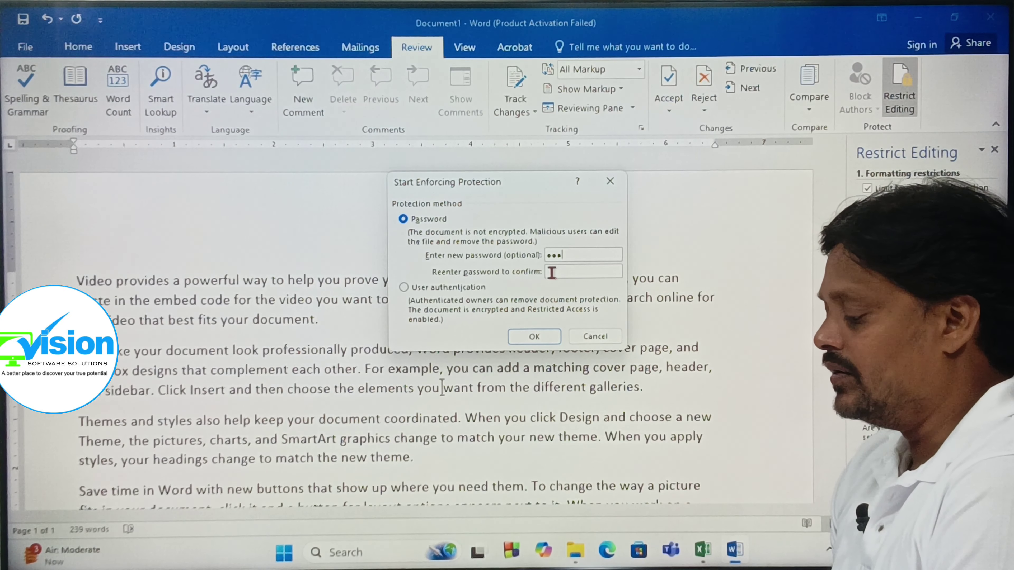
left_click(552, 272)
type("123")
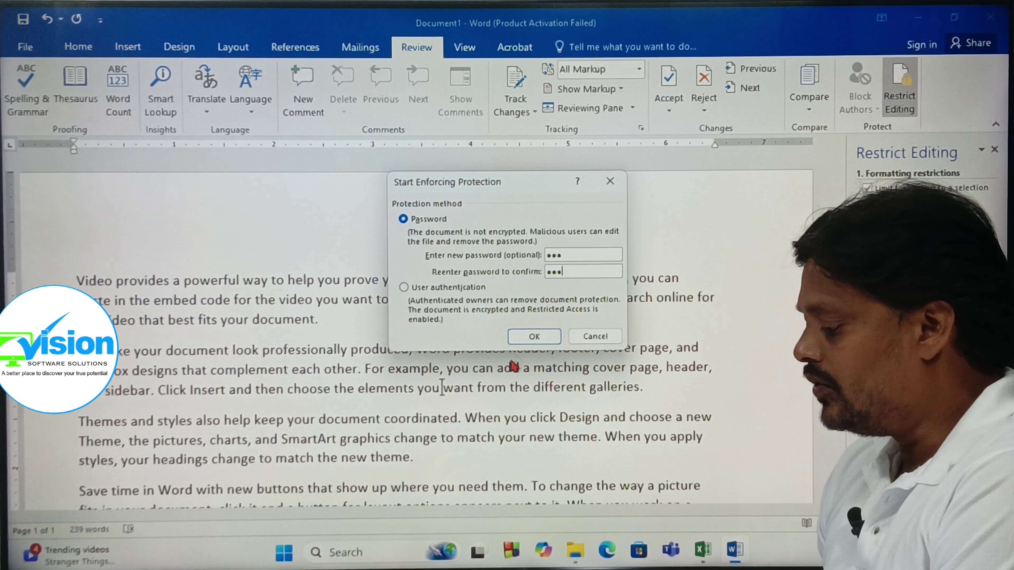
left_click(534, 336)
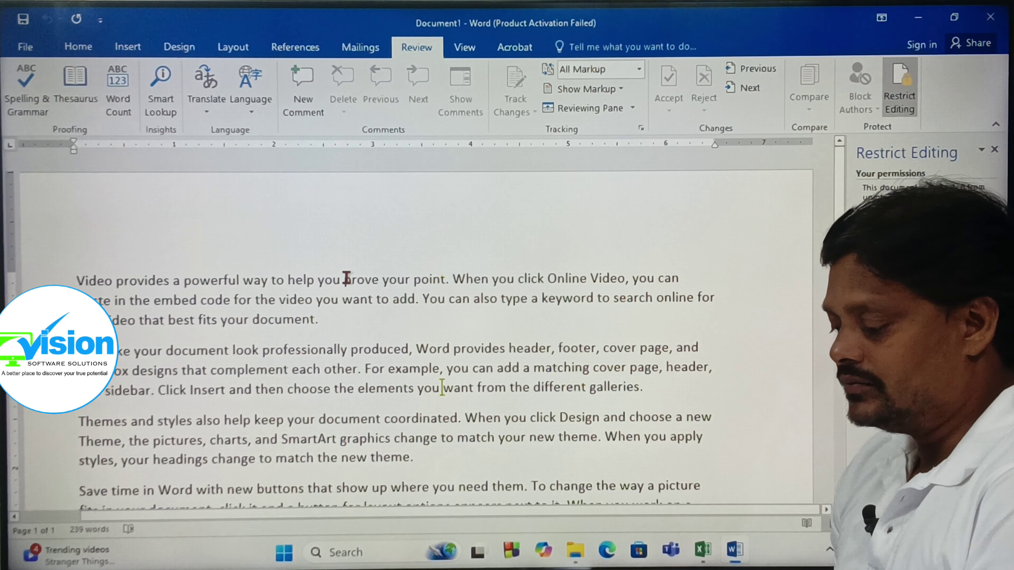
type("drjfhdgdfhgdfgjdfjgdfjgdjfjdfjdjfdj")
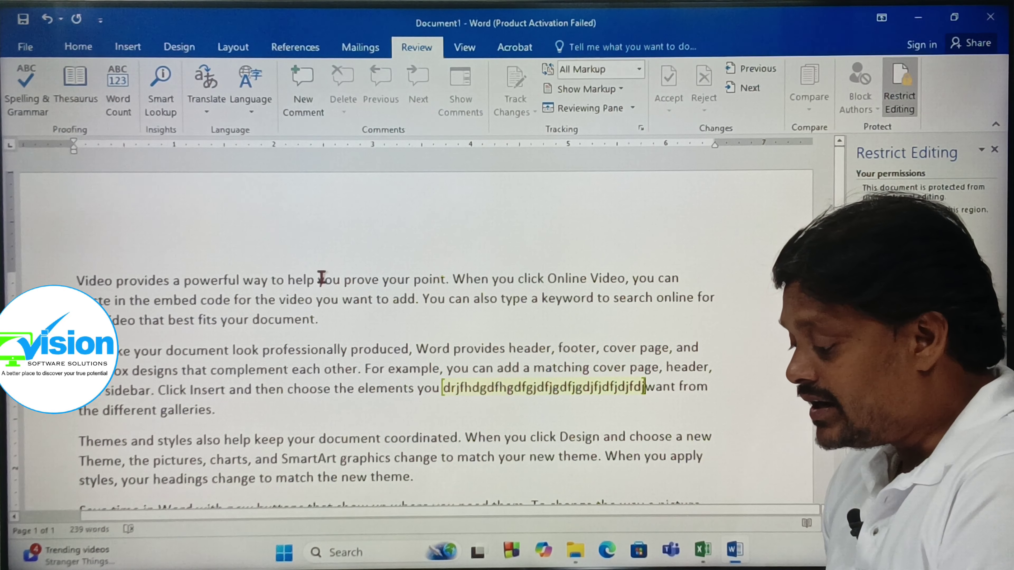
key("BackSpace")
key("BackSpace")
key("BackSpace")
key("BackSpace")
key("BackSpace")
key("BackSpace")
key("BackSpace")
key("BackSpace")
key("BackSpace")
key("BackSpace")
key("BackSpace")
key("BackSpace")
key("BackSpace")
key("BackSpace")
key("BackSpace")
key("BackSpace")
key("BackSpace")
key("BackSpace")
key("BackSpace")
key("BackSpace")
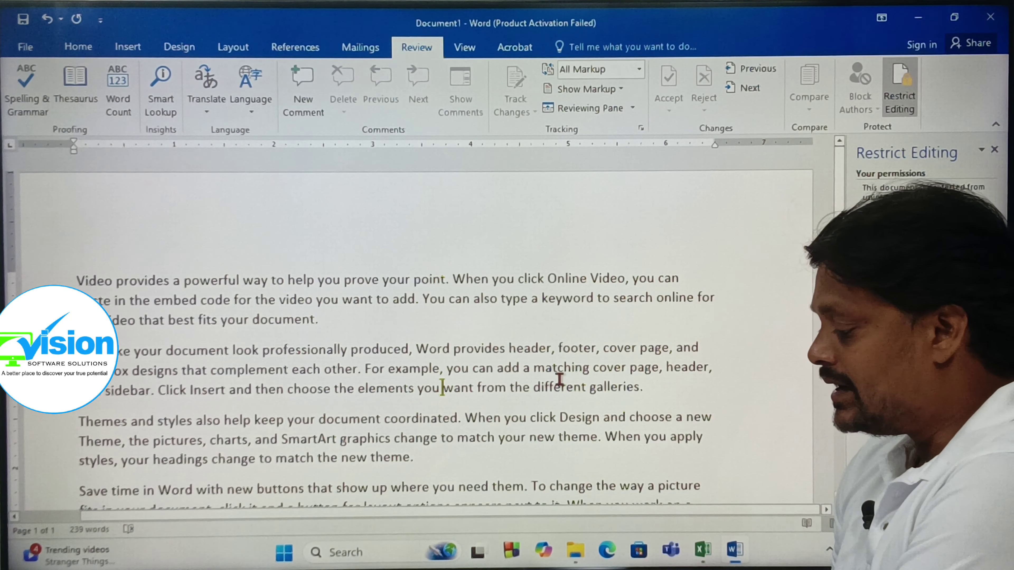
type("fgfgfgfgfg")
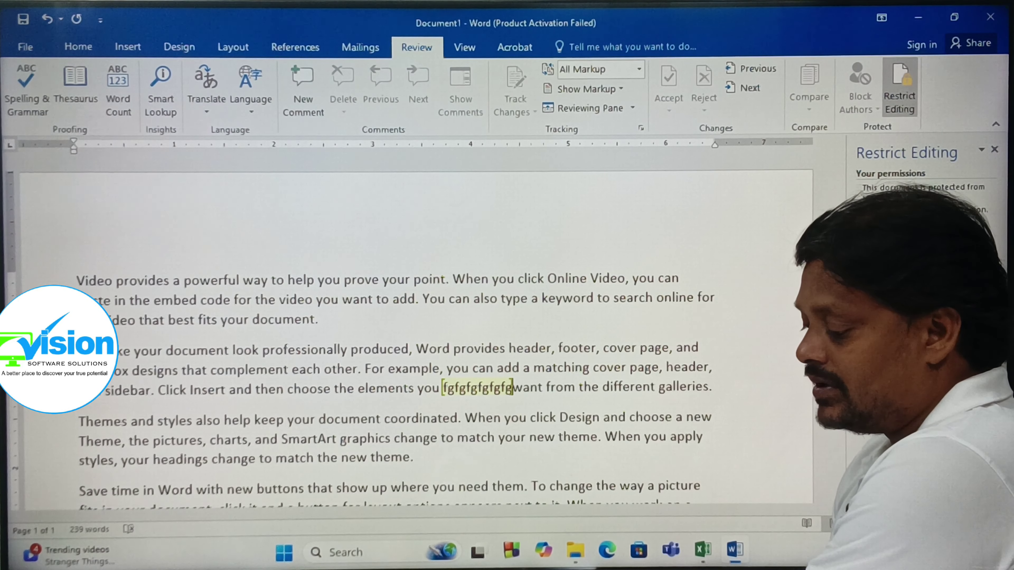
key("BackSpace")
key("BackSpace")
key("BackSpace")
key("BackSpace")
key("BackSpace")
key("BackSpace")
key("BackSpace")
key("BackSpace")
key("BackSpace")
key("BackSpace")
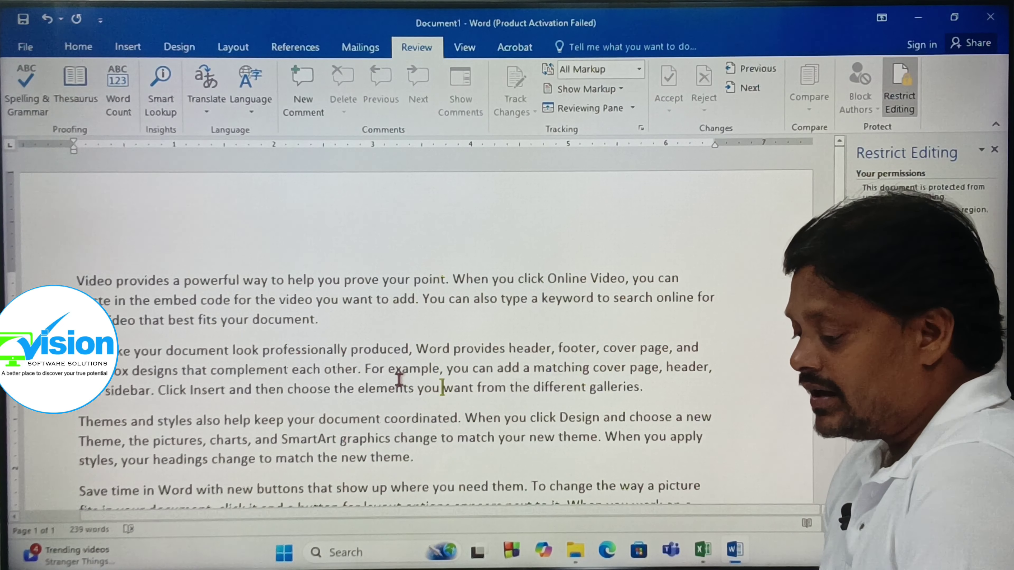
left_click_drag(80, 276, 319, 319)
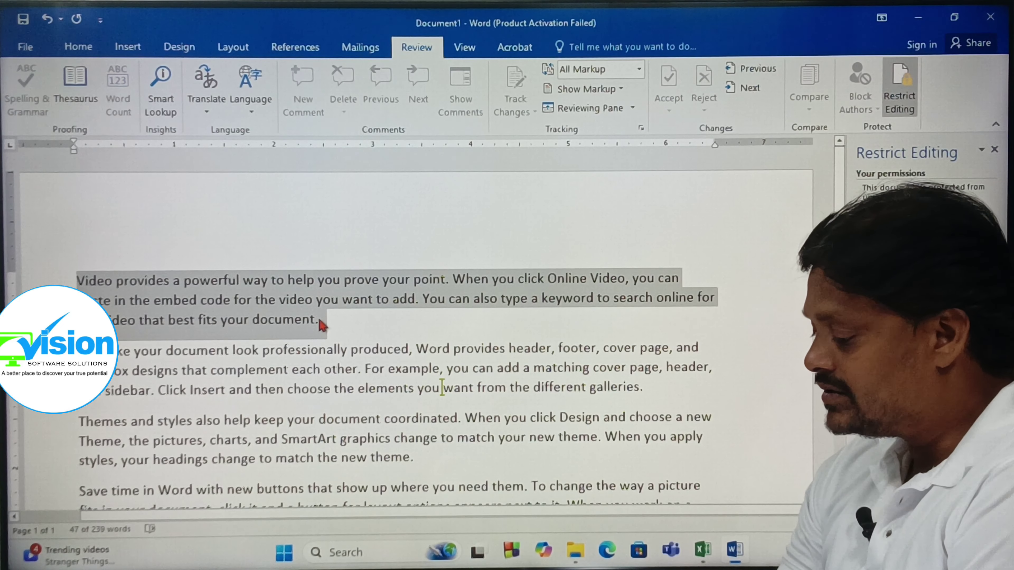
key("Delete")
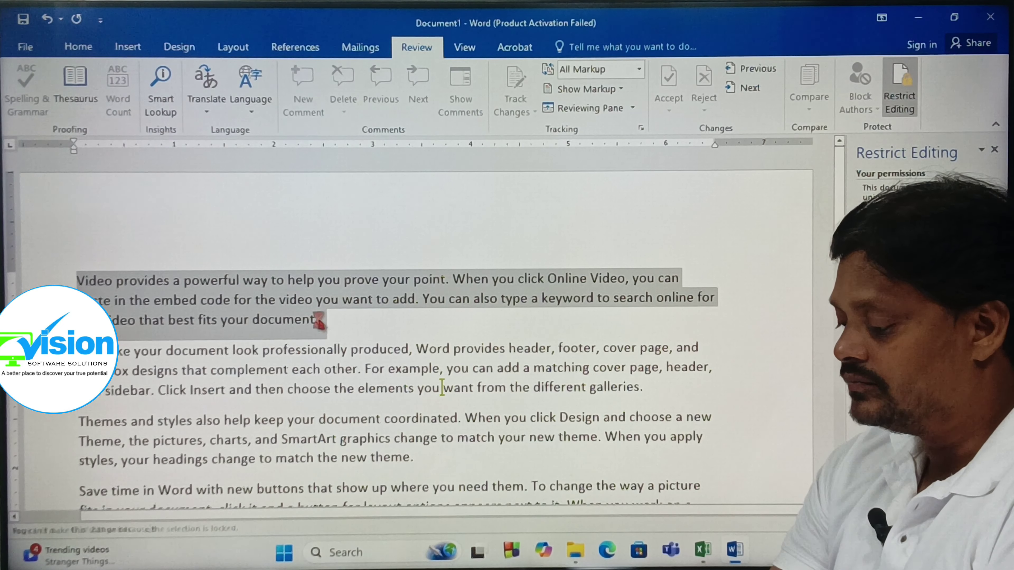
key("ctrl+a")
key("Delete")
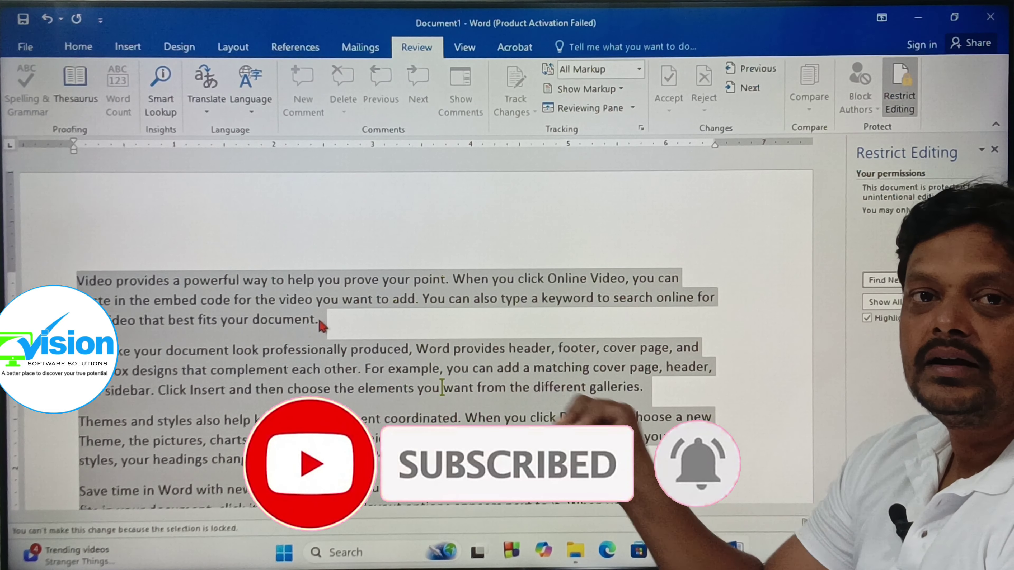
left_click(173, 217)
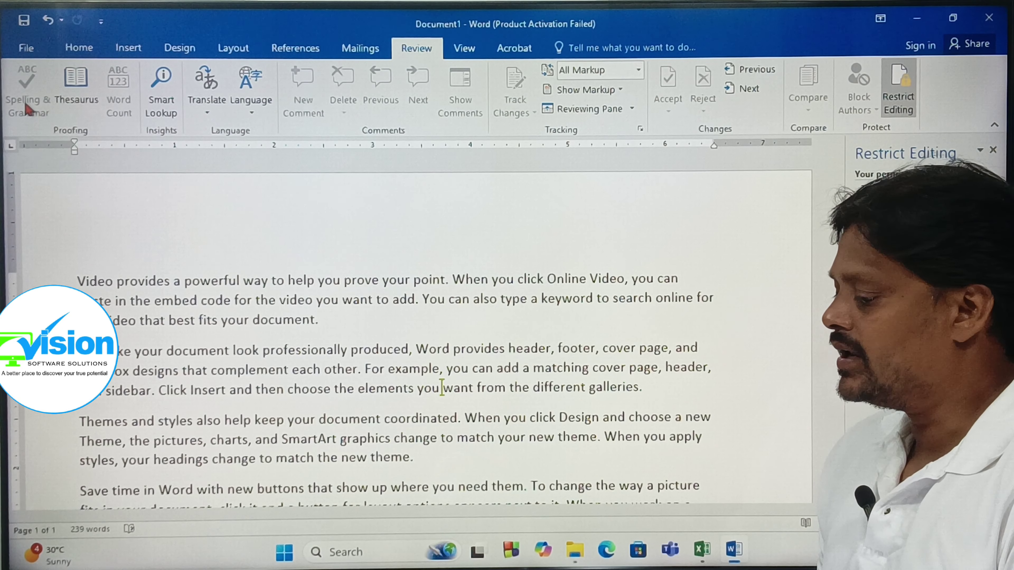
- Close the Restrict Editing pane, leaving the protected 239-word document filling the window
left_click(994, 152)
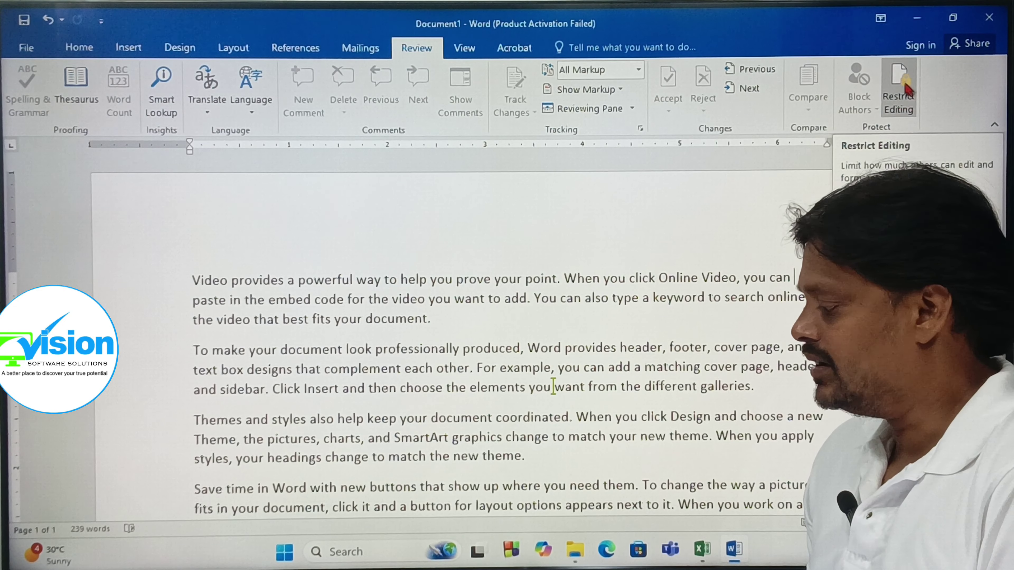
left_click(900, 100)
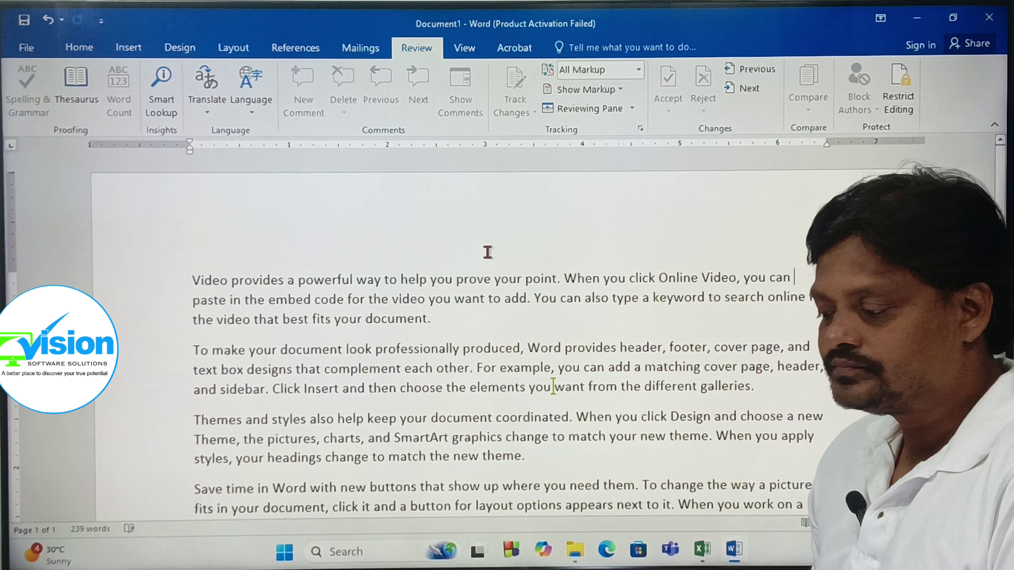
left_click(464, 48)
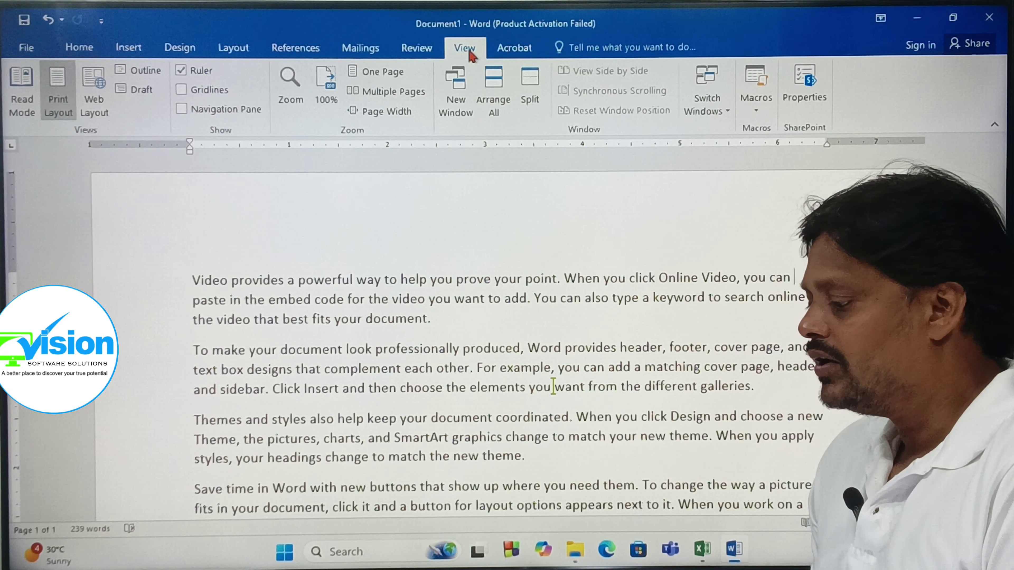
left_click(417, 49)
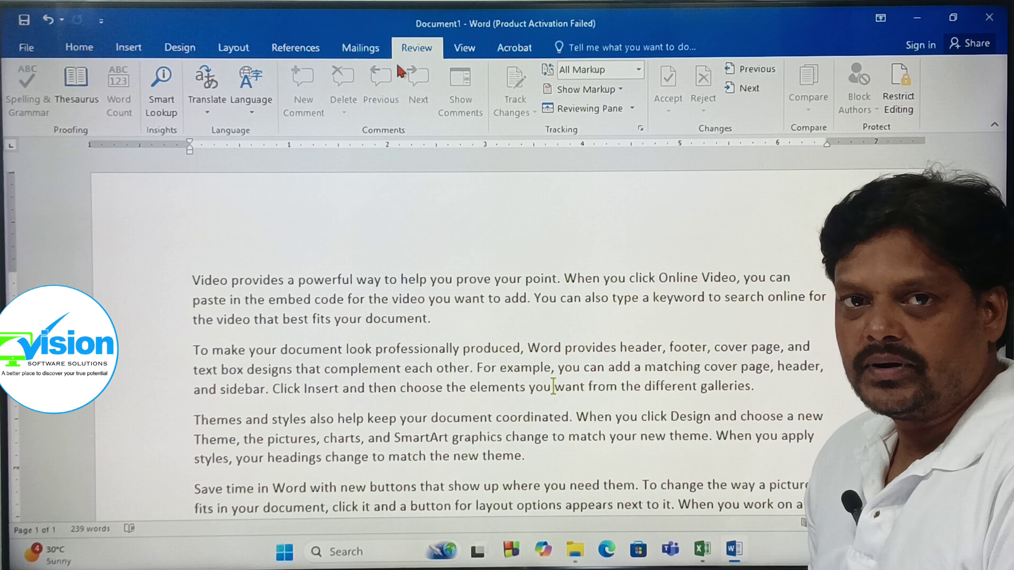
left_click(80, 47)
left_click(180, 52)
left_click(238, 50)
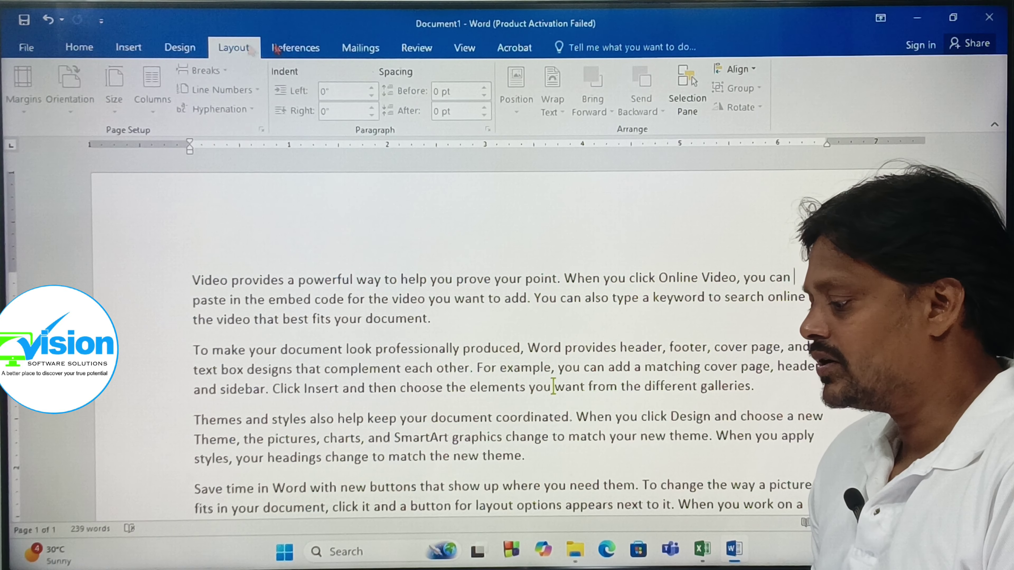
left_click(295, 49)
left_click(415, 52)
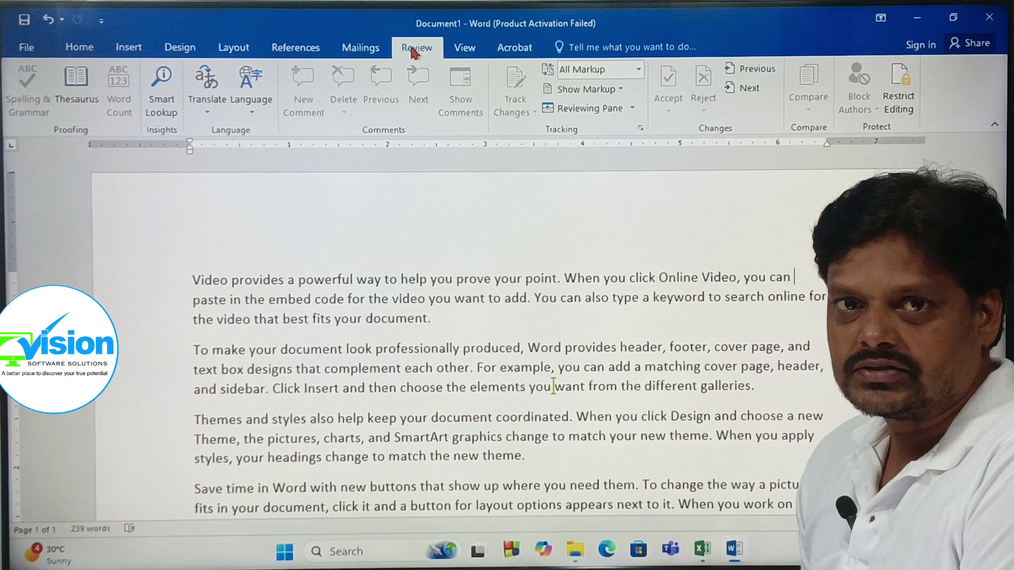
left_click(464, 49)
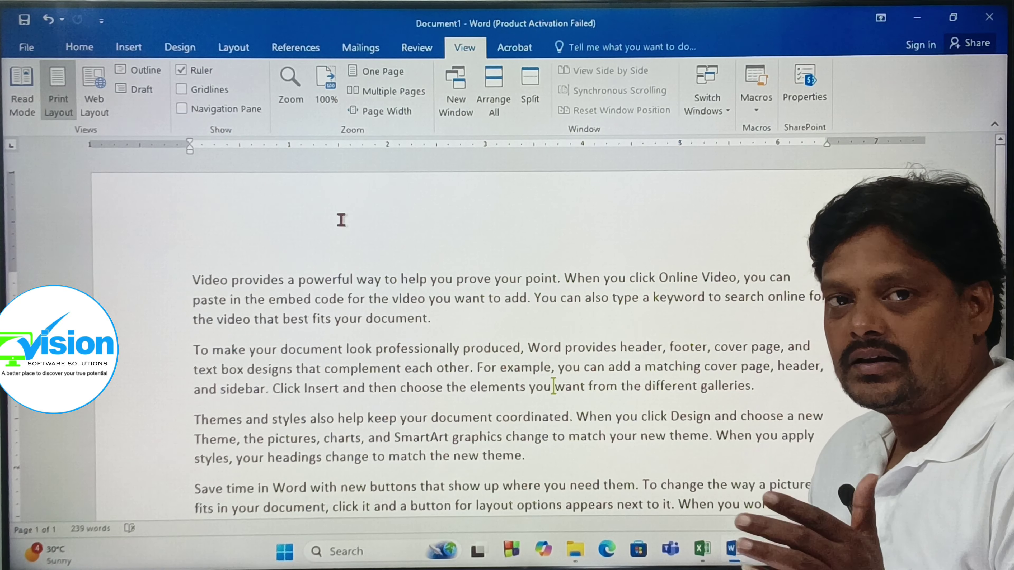